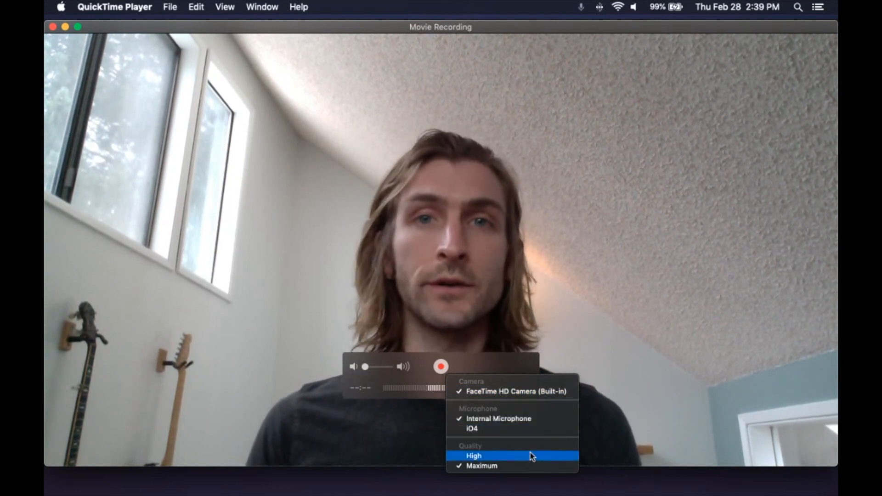
Shrink the Movie Recording window into the desktop's lower-right corner and open a new screen recording
click(46, 22)
drag(45, 22, 556, 271)
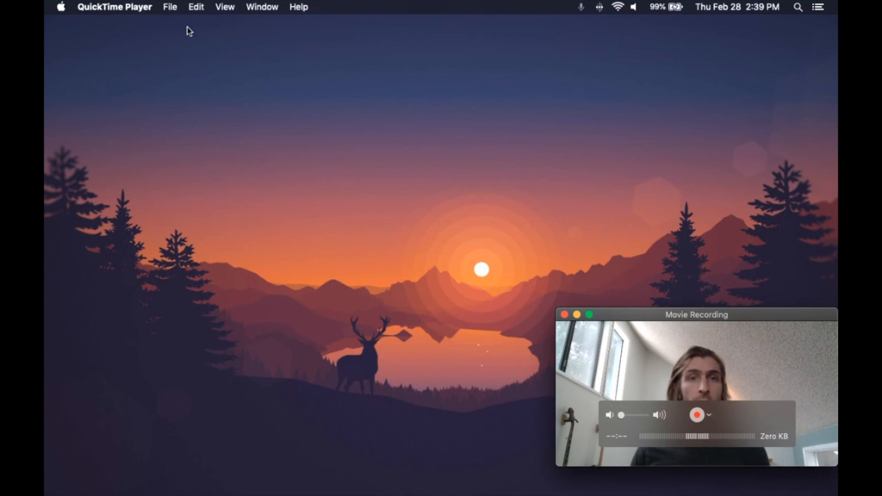
click(174, 8)
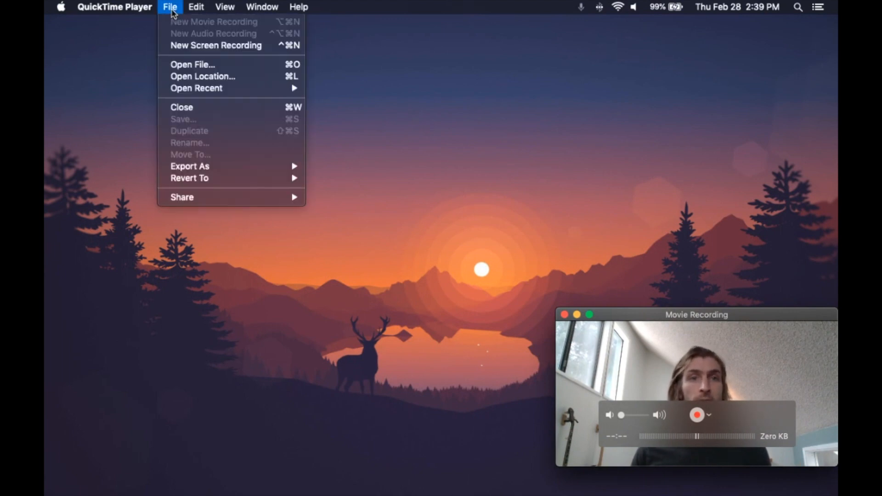
click(204, 45)
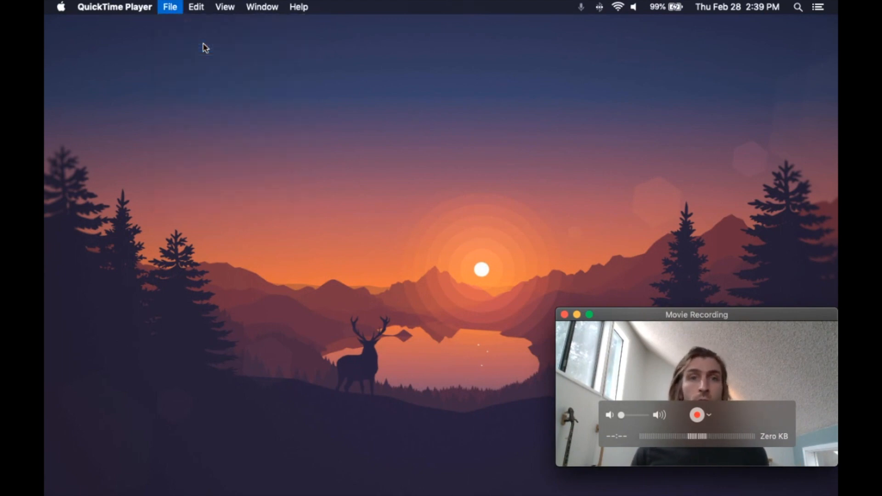
Review the screen recording's microphone and mouse-click options, then start recording the full screen
click(191, 103)
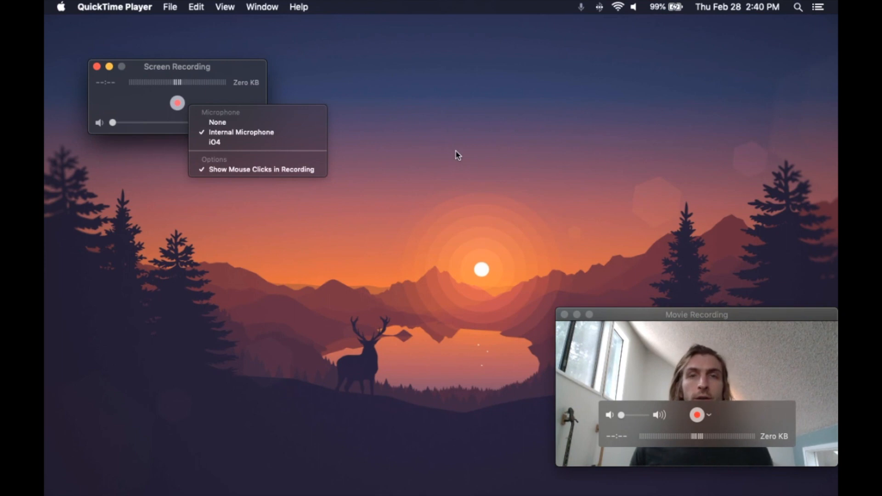
click(227, 102)
click(179, 104)
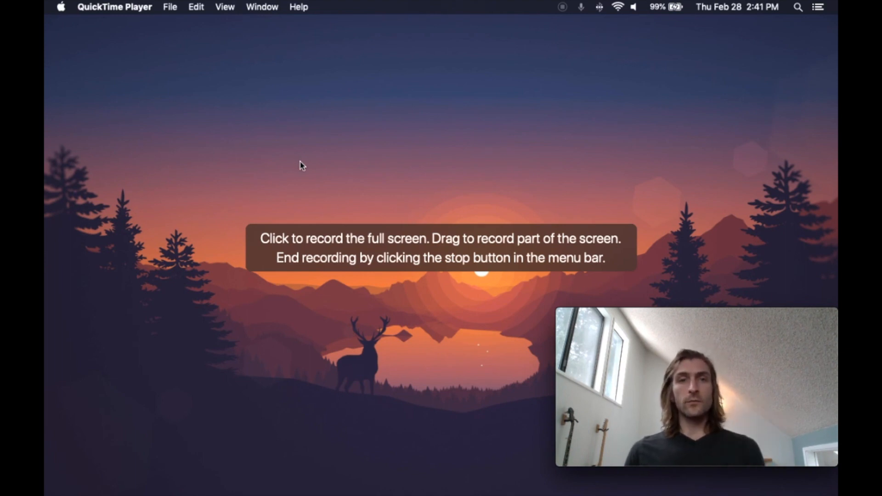
click(328, 153)
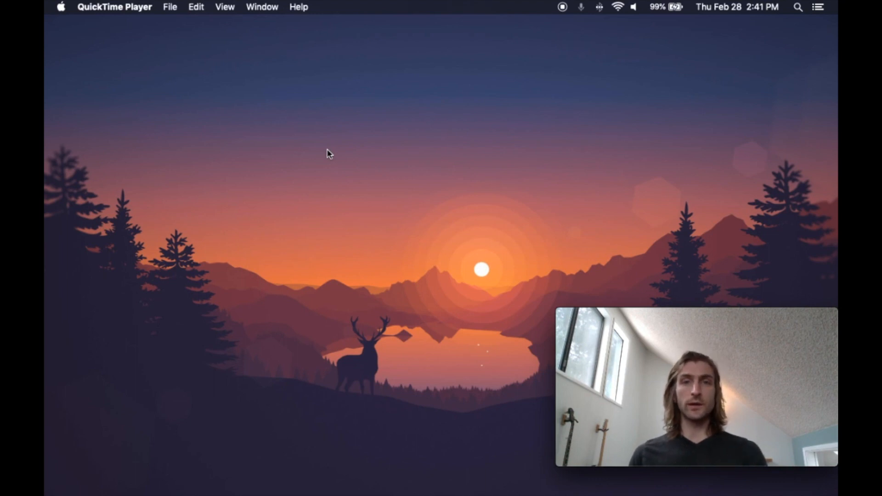
Move the Movie Recording window to the upper middle of the desktop and start recording the webcam
mouse_move(668, 366)
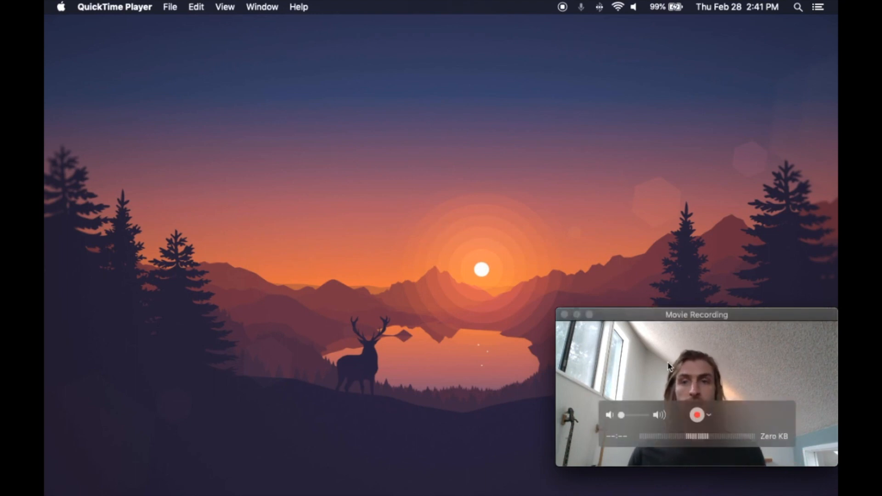
drag(648, 317, 465, 92)
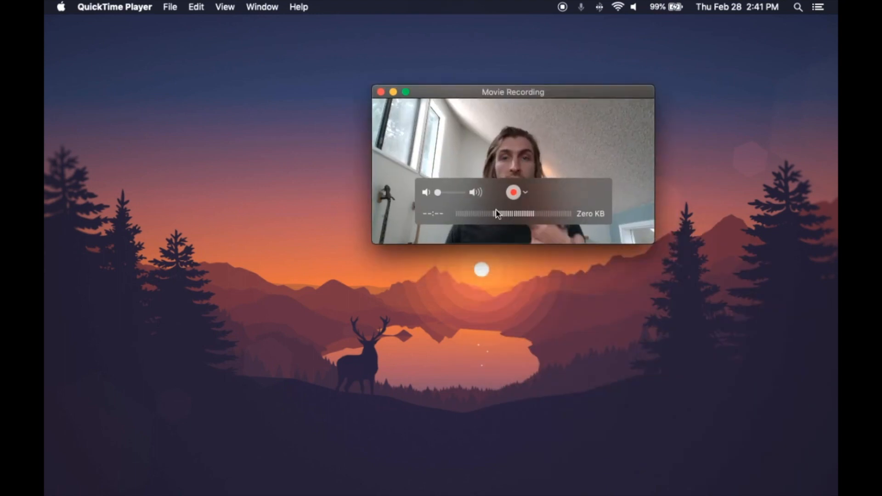
click(515, 194)
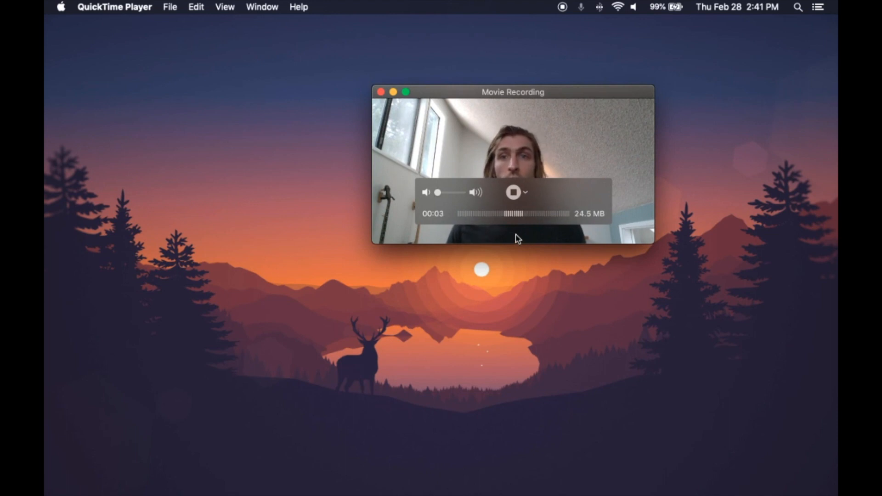
Reposition and minimize the webcam recording window, then stop the screen recording
drag(479, 95, 379, 88)
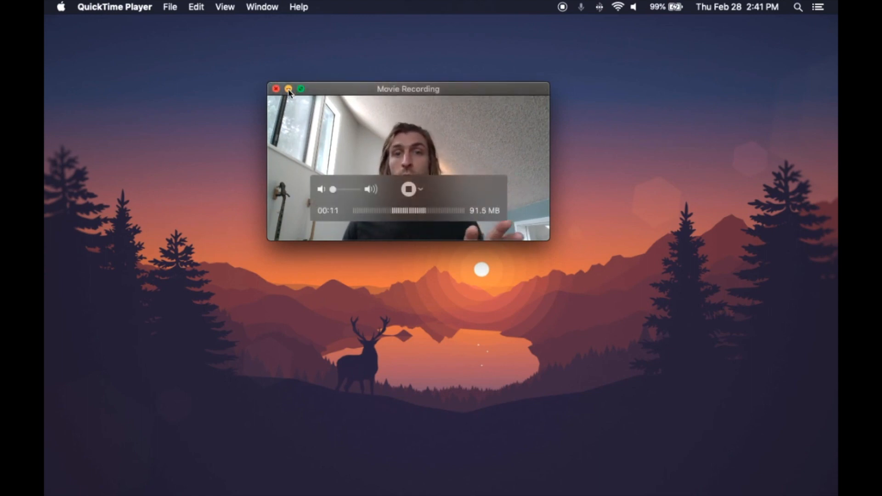
drag(315, 89, 421, 108)
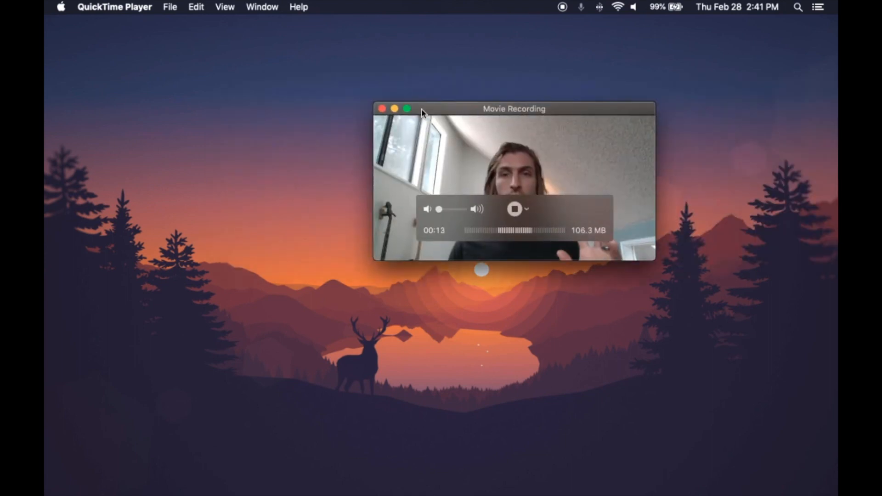
click(395, 109)
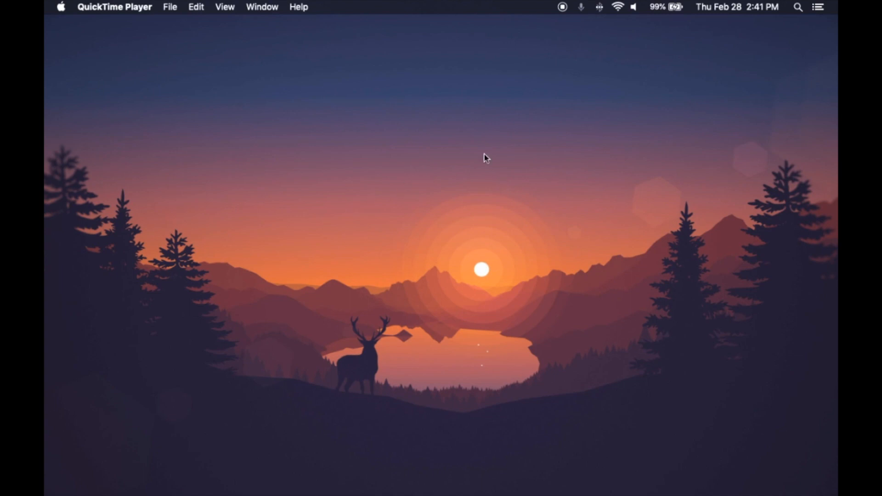
click(563, 8)
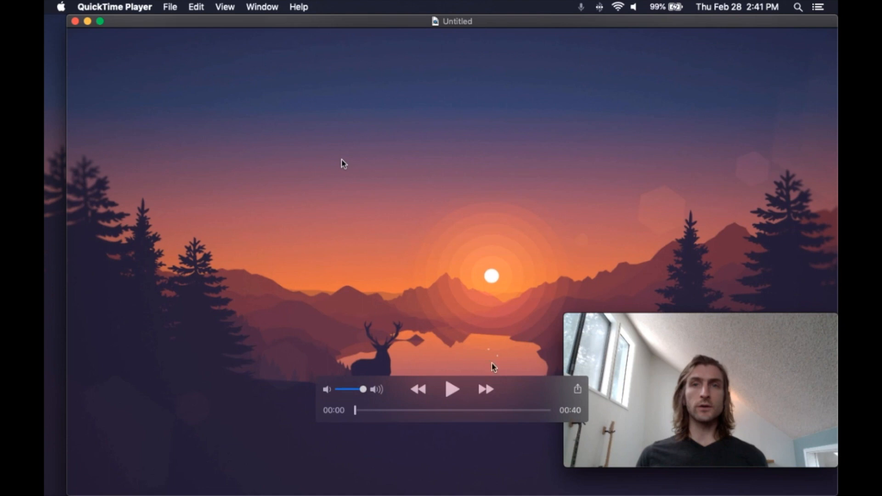
Move the finished webcam recording's window aside and save the recording to the Desktop as overlay
key(space)
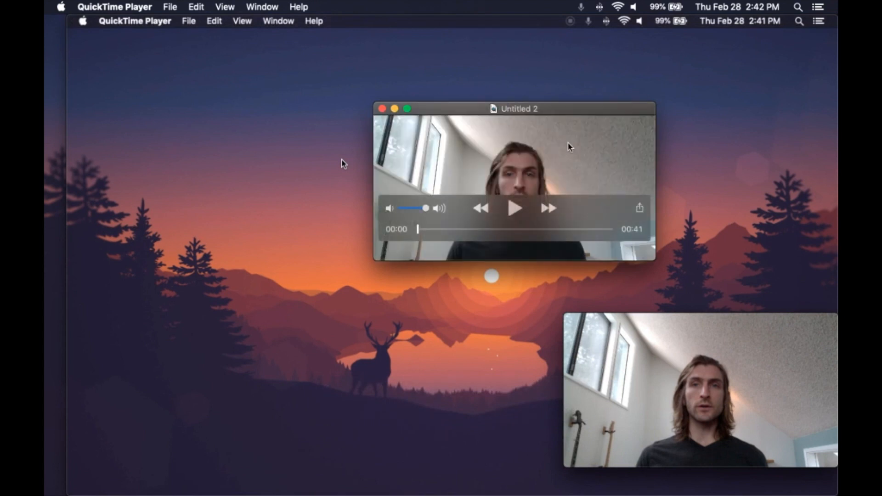
drag(506, 121, 347, 131)
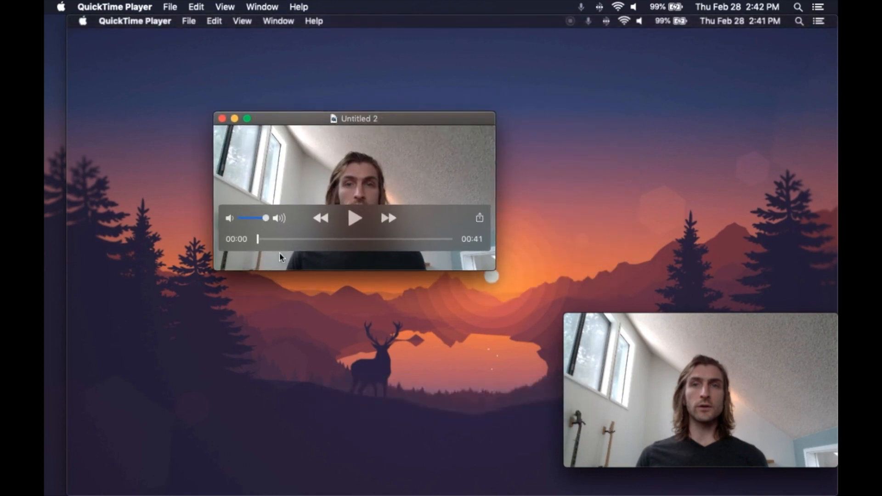
mouse_move(257, 240)
mouse_down()
mouse_move(397, 247)
mouse_move(246, 238)
mouse_up()
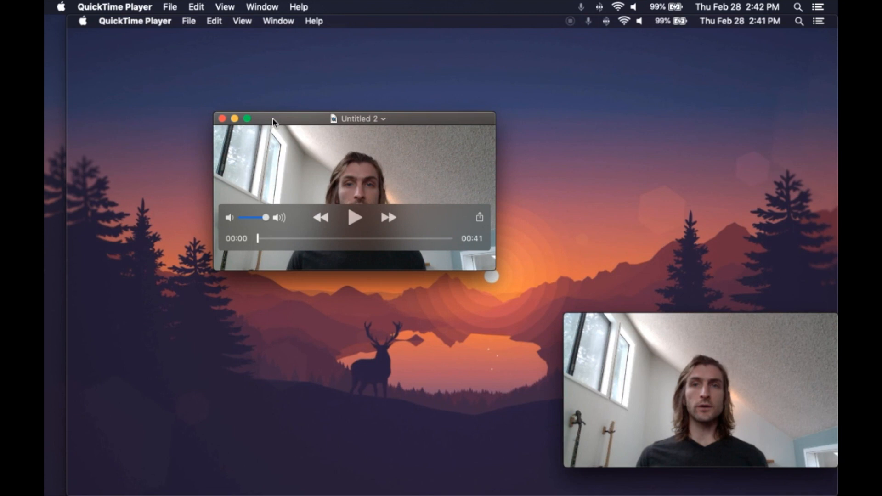
key(super+s)
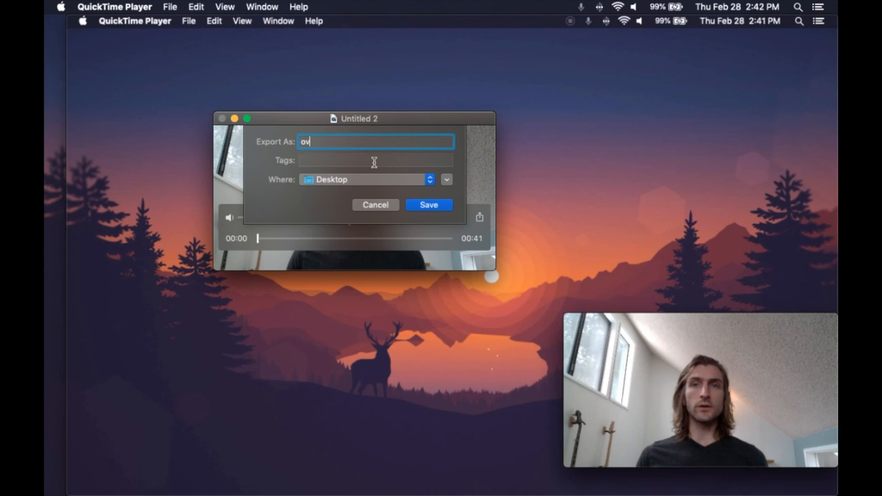
key(Return)
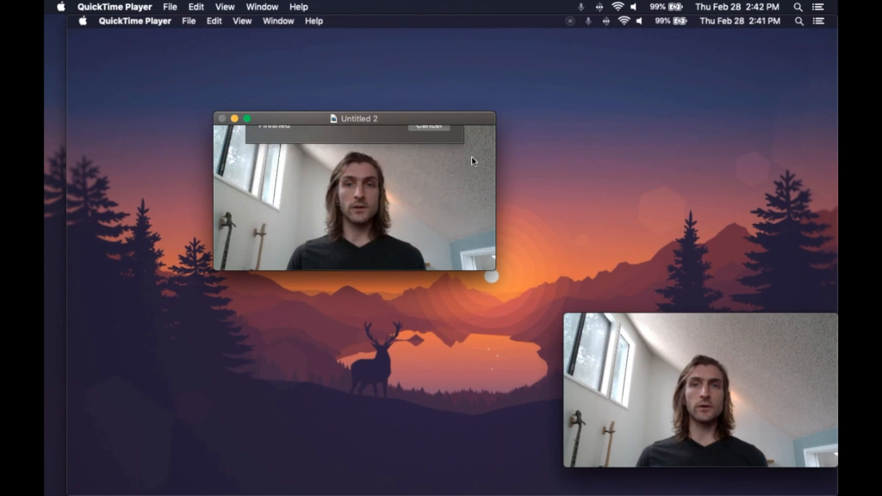
Save the screen recording to the Desktop as screencast
key(super+s)
text(screencas)
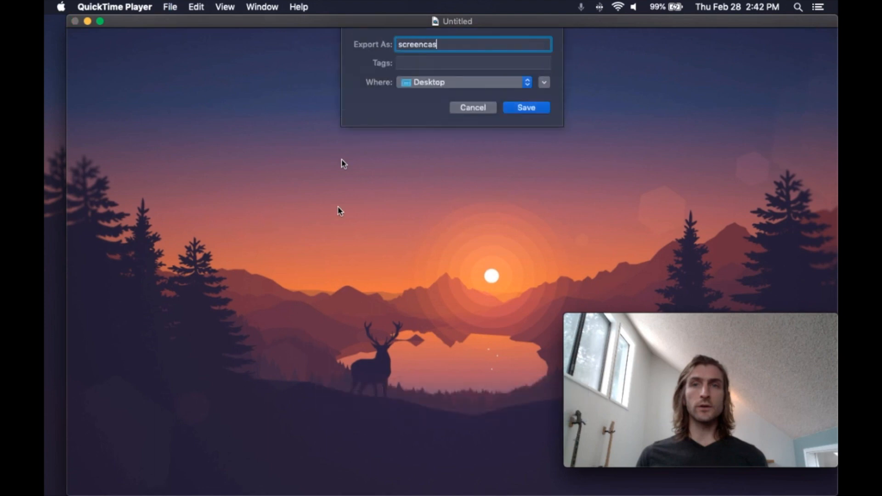
text(t)
key(Return)
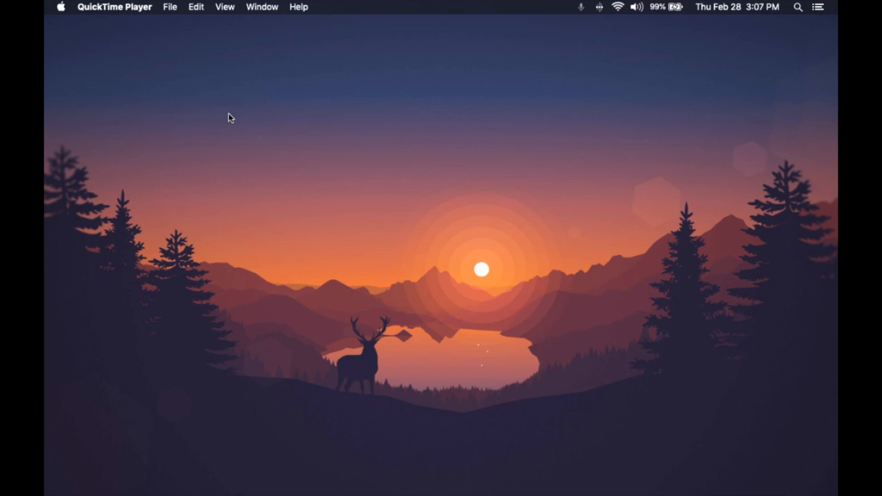
Create a new movie recording and select the connected iPhone as its camera
click(171, 7)
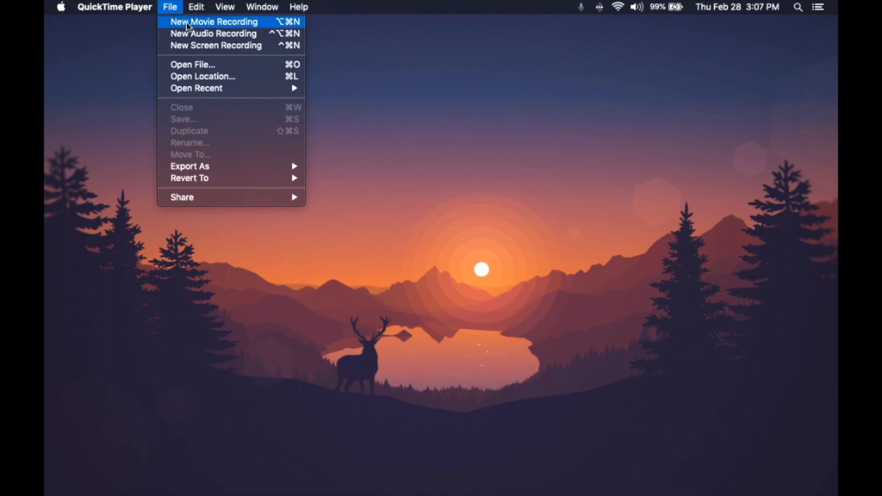
click(188, 23)
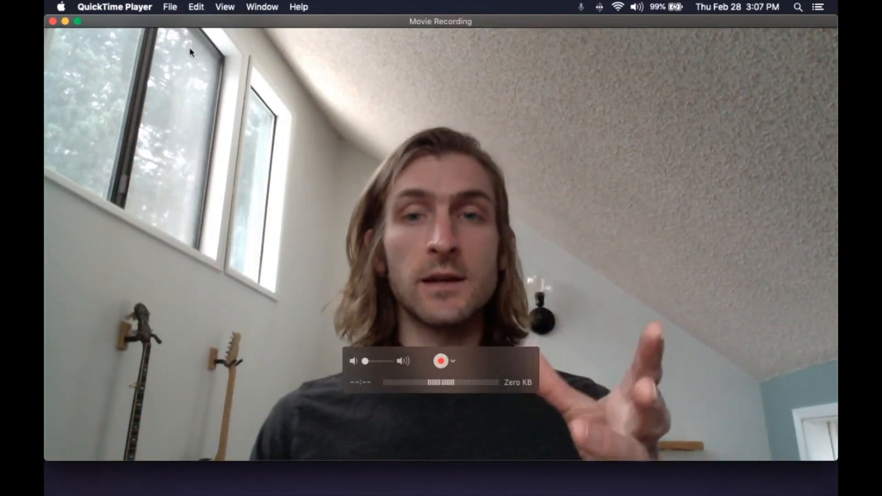
click(453, 362)
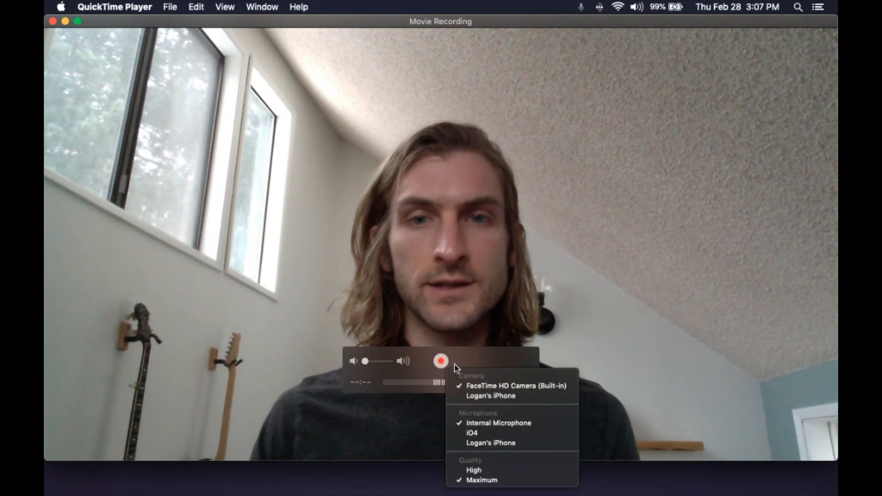
click(509, 396)
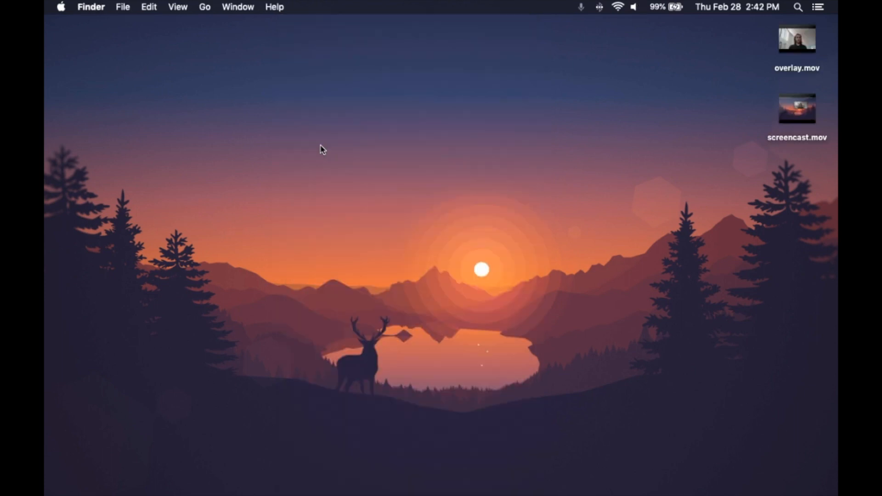
Launch iMovie through a Spotlight search
key(super+space)
text(im)
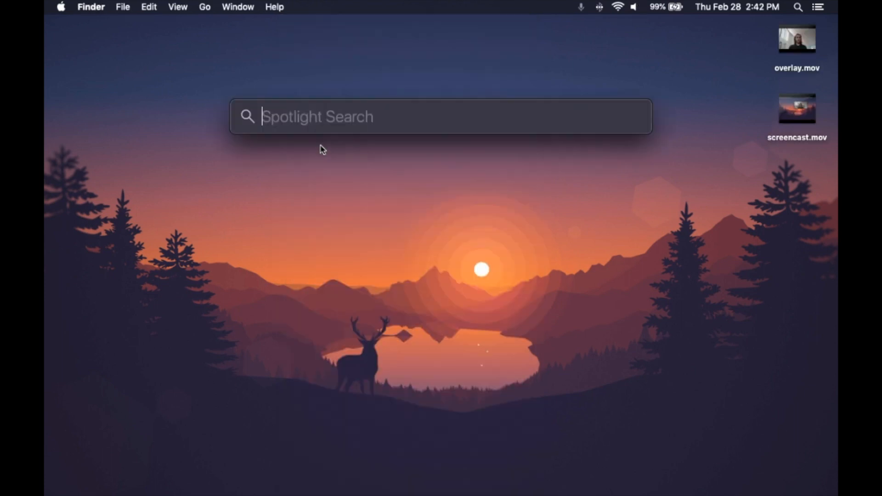
key(Return)
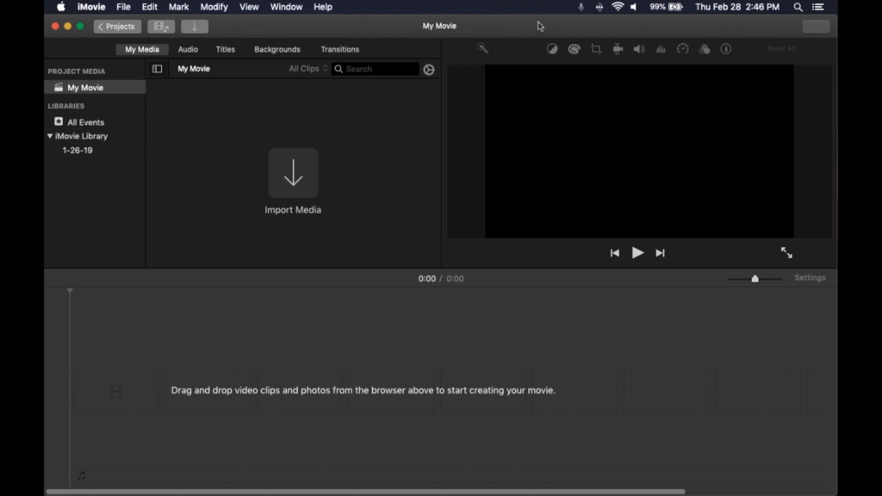
Import overlay.mov and screencast.mov from the desktop into the My Movie project's media, moving the iMovie window aside to reach them
drag(605, 25, 535, 25)
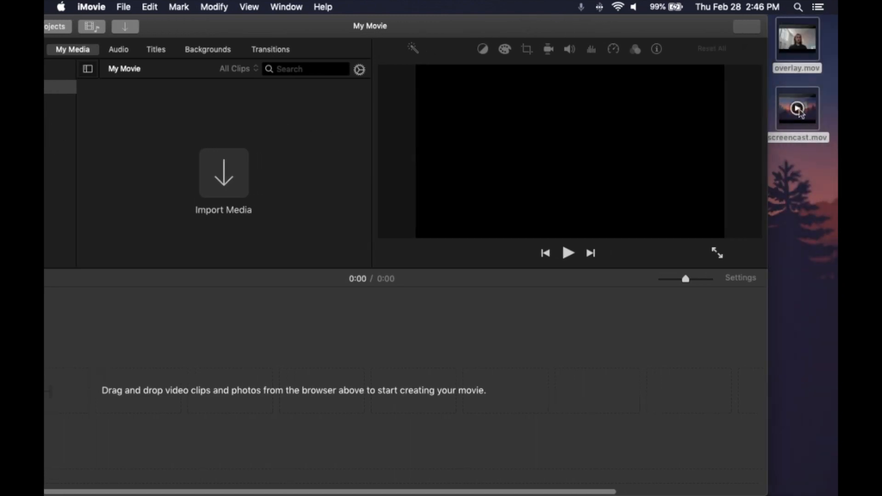
drag(814, 99, 238, 187)
drag(231, 18, 299, 13)
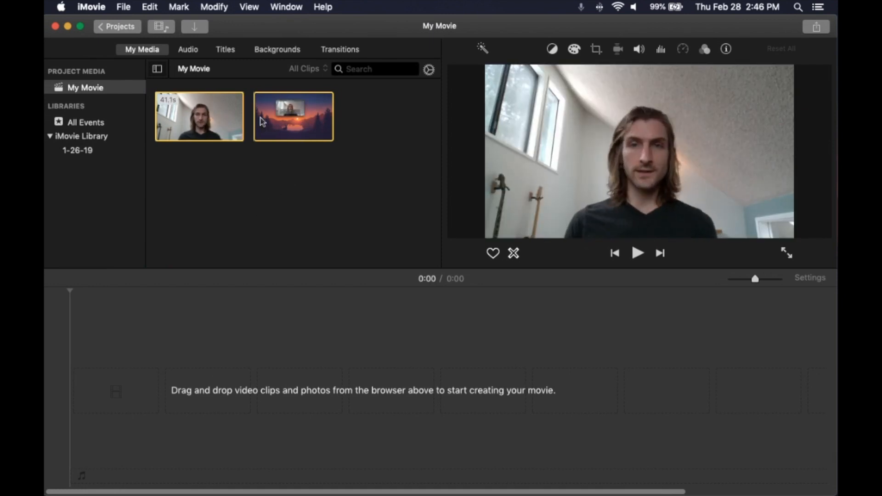
Place the screencast clip at the start of the timeline and the overlay webcam clip on the track directly above it
click(298, 157)
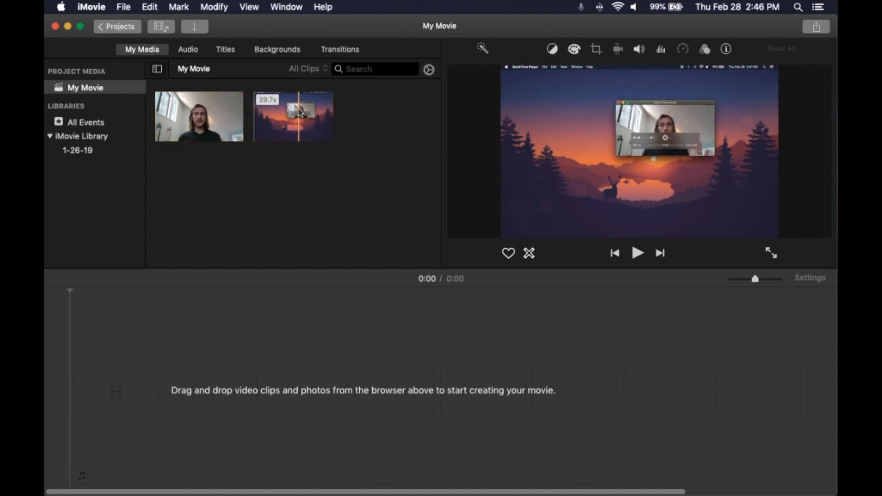
click(303, 410)
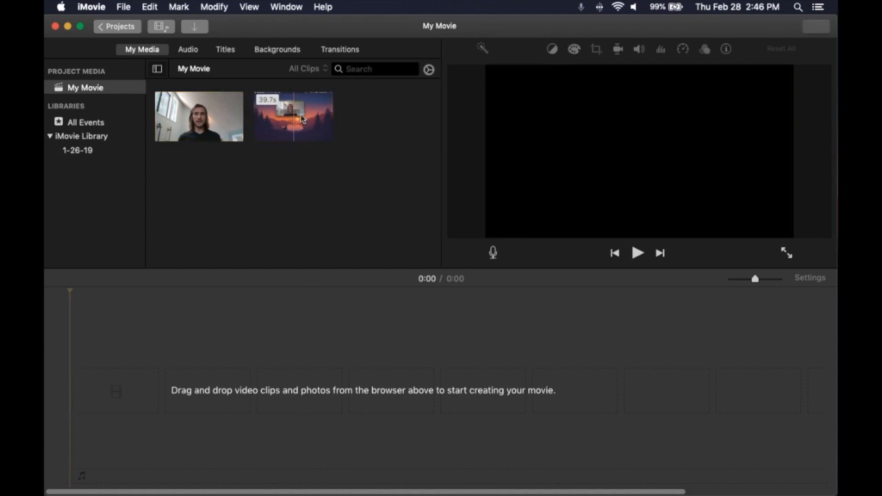
drag(303, 121, 78, 404)
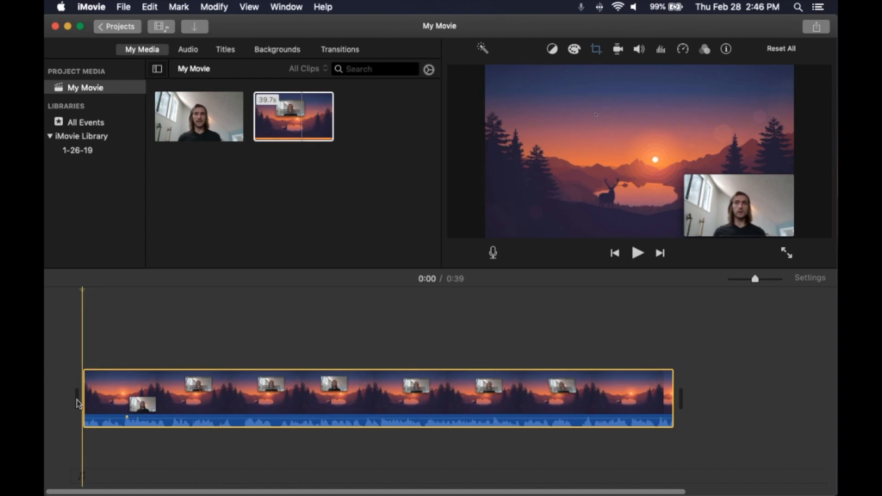
drag(199, 117, 87, 326)
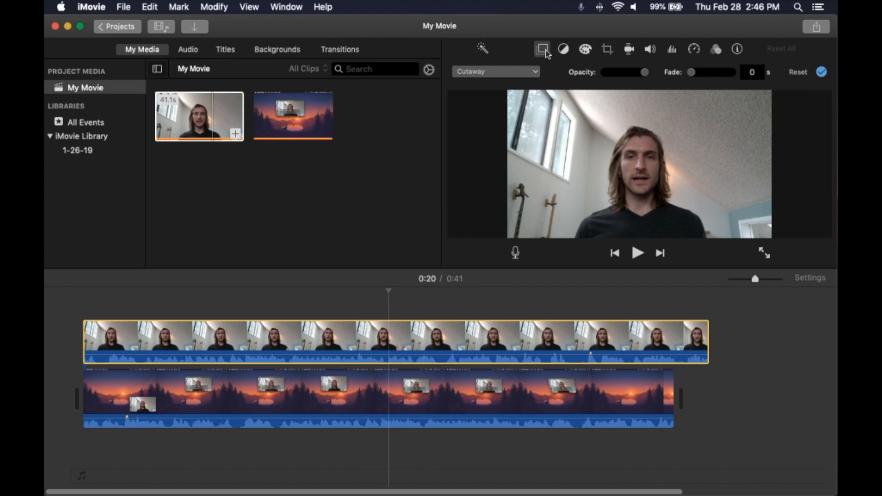
Set the overlay webcam clip to Picture in Picture and position its inset in the frame's lower-left corner
click(483, 73)
click(490, 116)
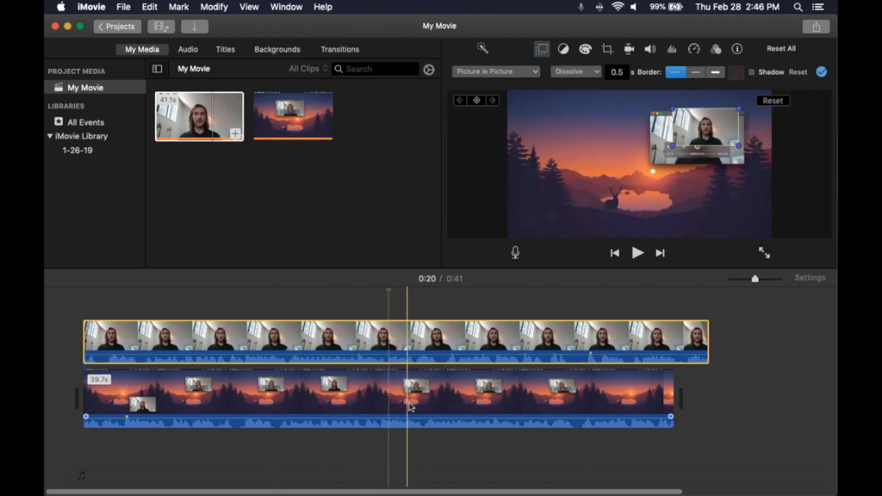
drag(715, 136, 587, 196)
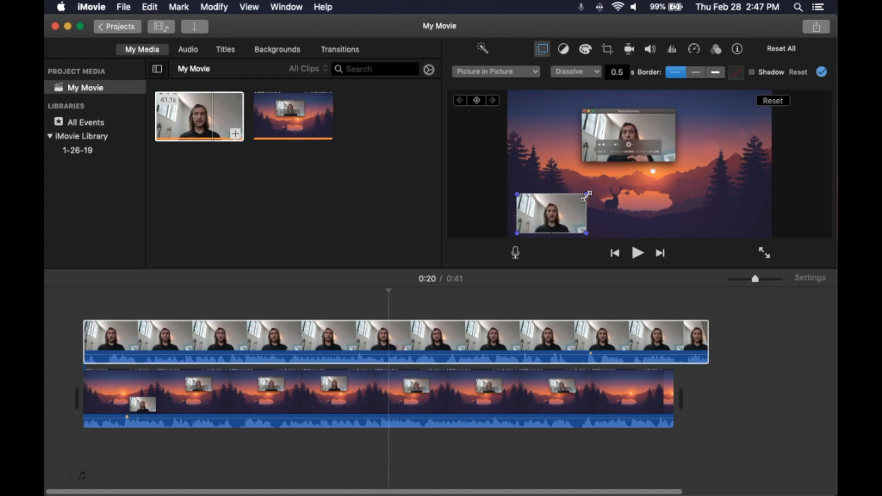
drag(558, 216, 553, 217)
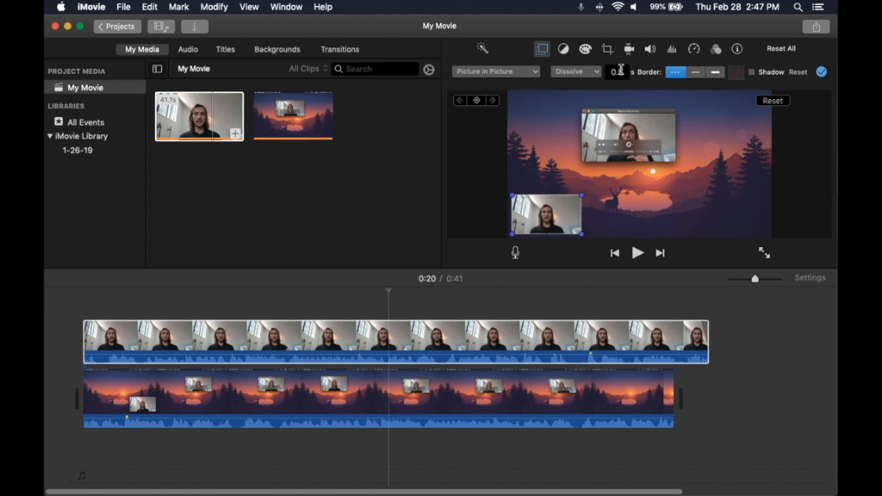
Crop the overlay webcam clip with the Crop to Fill style, framing it more tightly around the speaker, and apply the crop
click(584, 72)
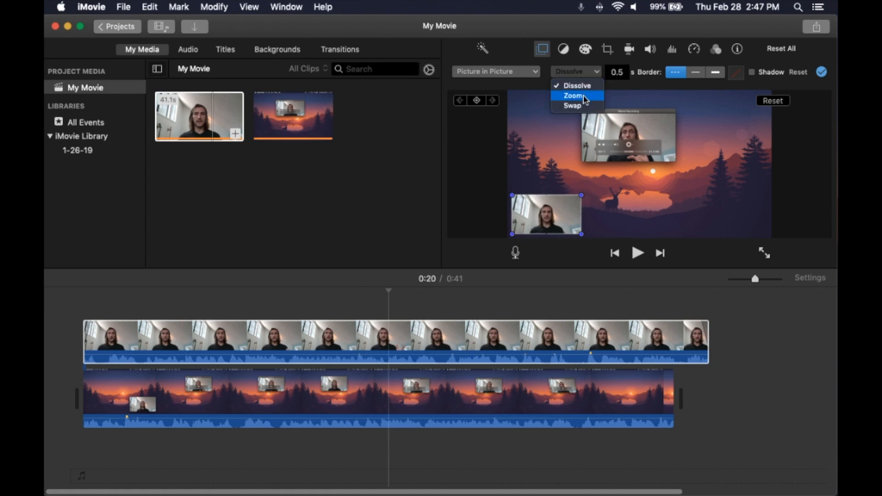
click(609, 72)
click(607, 49)
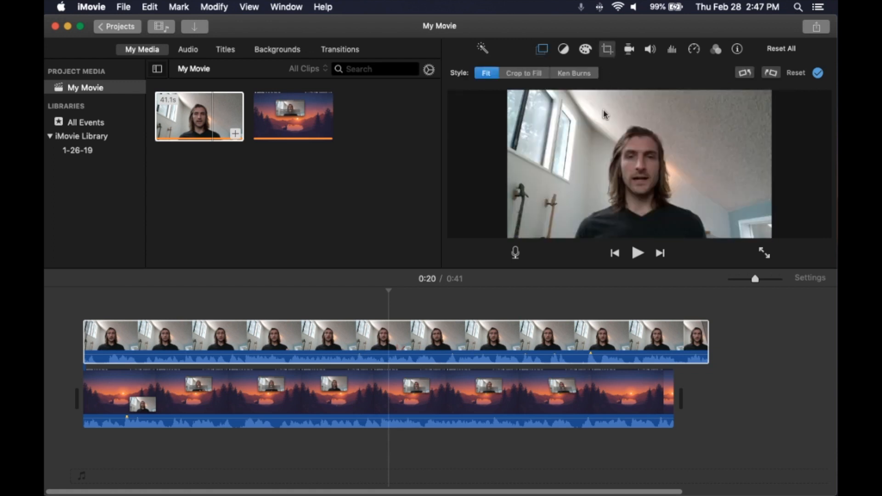
click(535, 81)
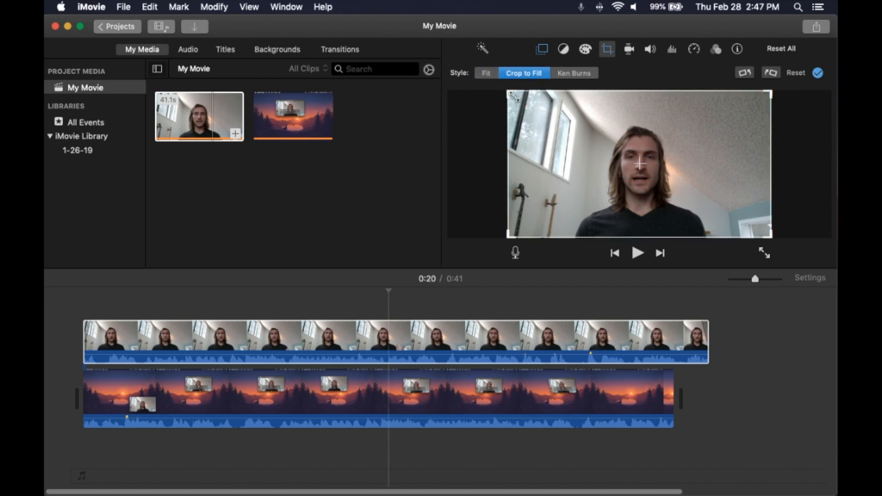
drag(509, 91, 585, 112)
drag(662, 178, 629, 165)
click(818, 72)
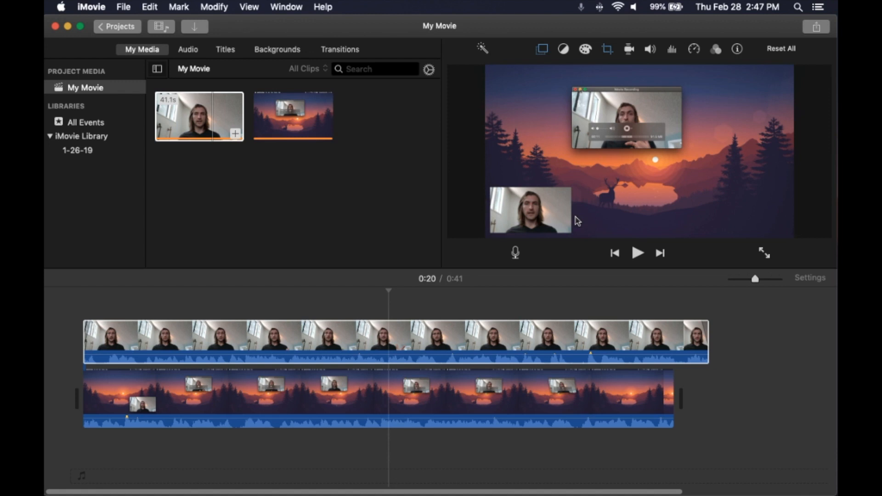
Trim the start of the overlay webcam clip, shortening the clip to 39.7 s
click(233, 361)
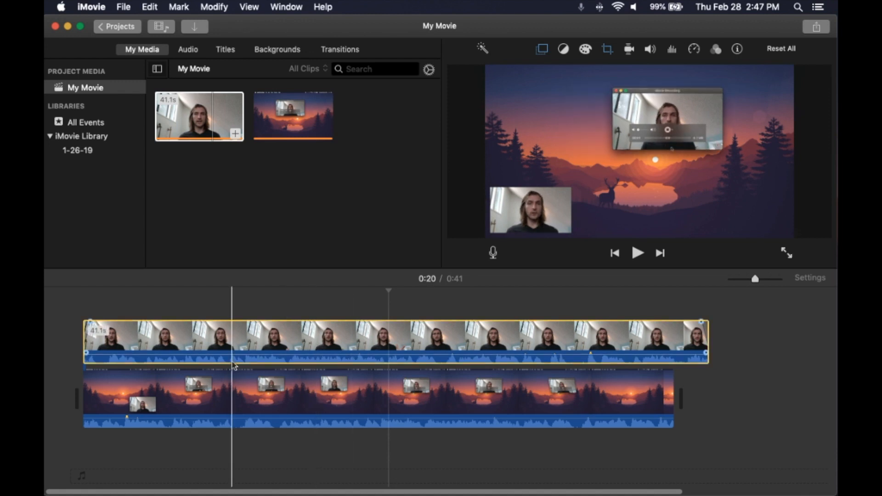
click(156, 398)
click(709, 414)
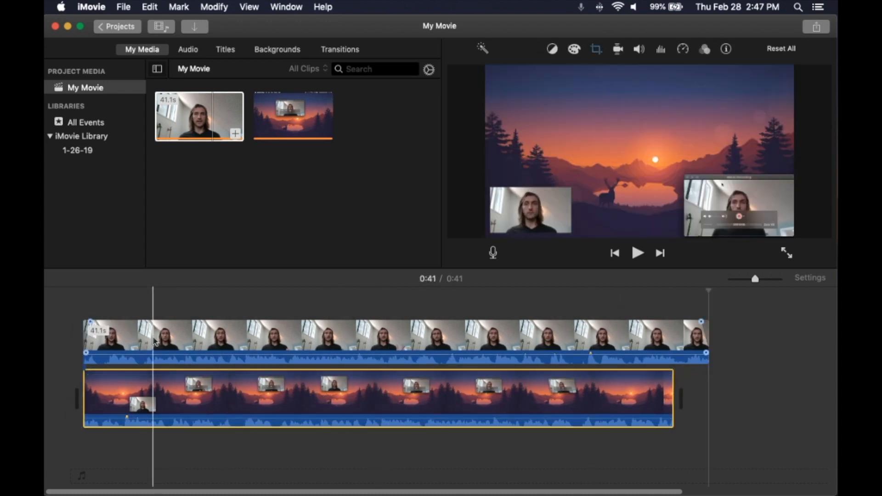
drag(85, 335, 105, 335)
drag(756, 279, 780, 279)
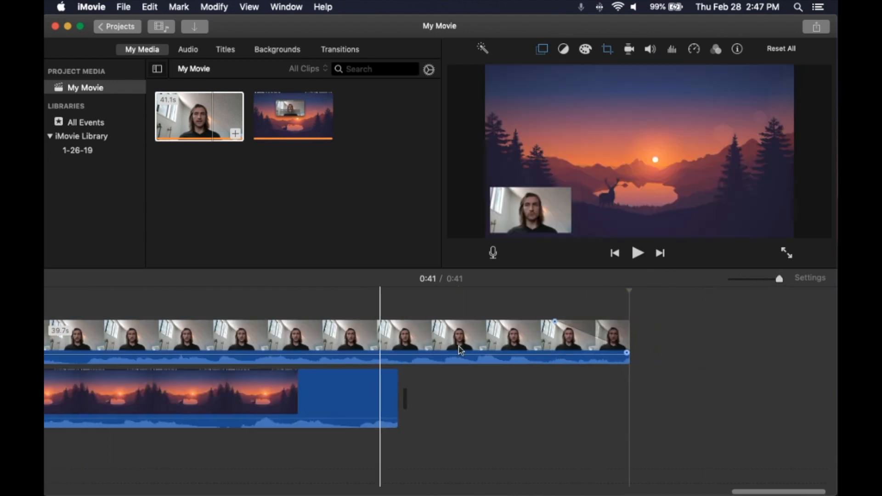
scroll(458, 350, left, 15)
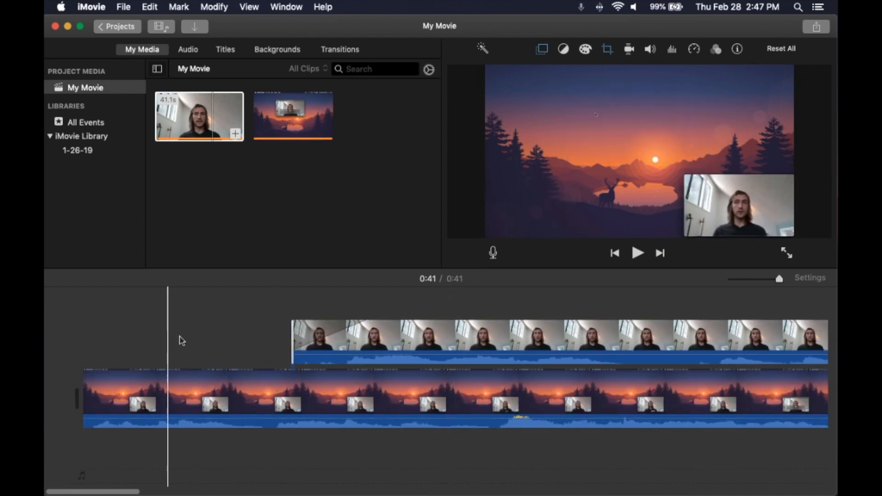
Unmute the system sound and play the timeline's opening to check how well the two clips' audio matches
click(104, 331)
key(space)
key(space)
key(XF86AudioMute)
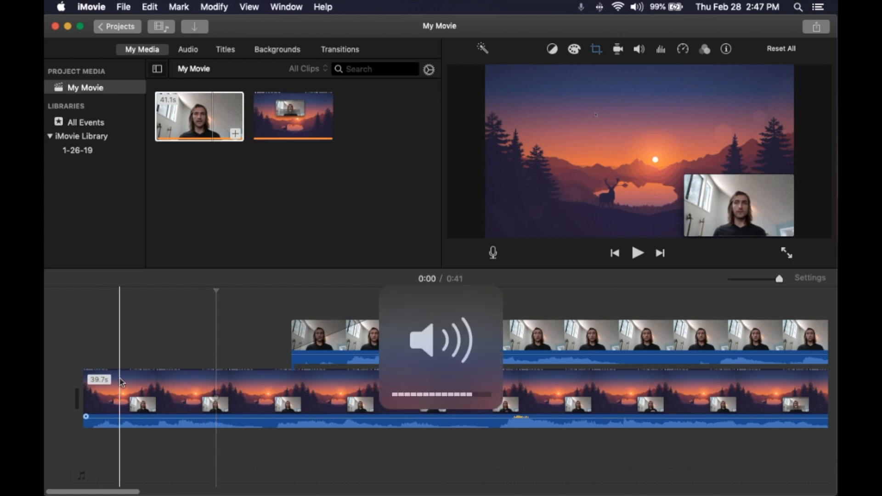
key(space)
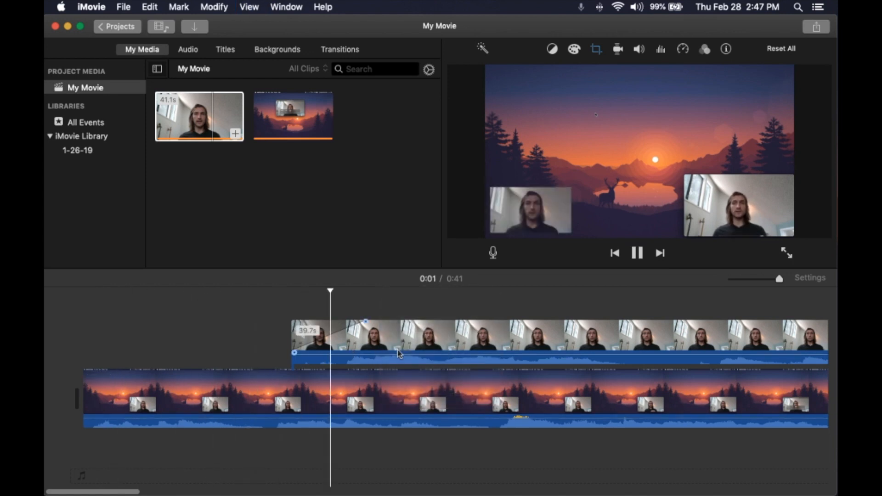
Move the webcam clip later on the timeline, starting about 10 s into the screencast, and play it to check the sync
drag(524, 340, 693, 341)
scroll(546, 341, right, 7)
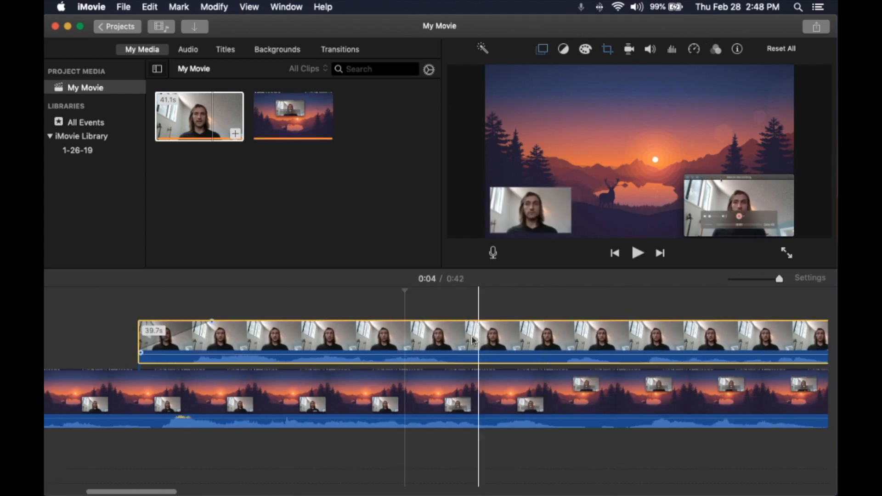
drag(779, 278, 756, 279)
drag(163, 339, 234, 339)
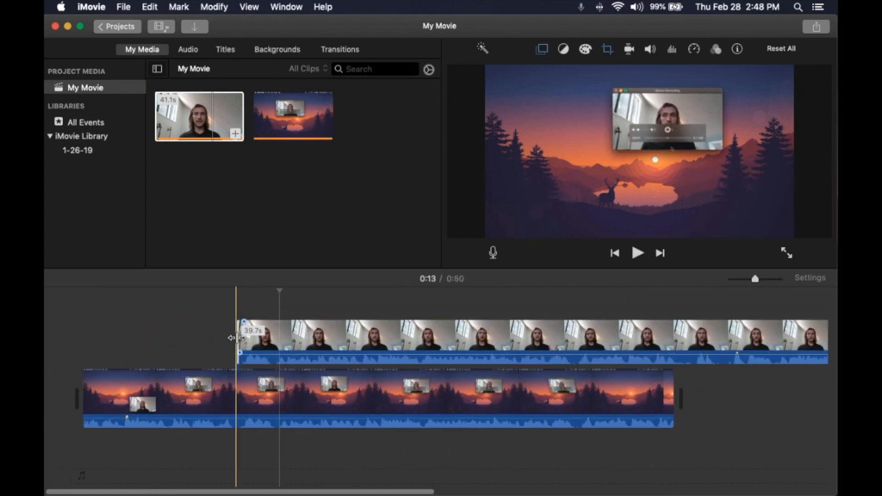
key(space)
key(space)
Nudge the webcam clip slightly later to line up its waveform with the screencast's, and play the section to check the sync
drag(755, 280, 764, 284)
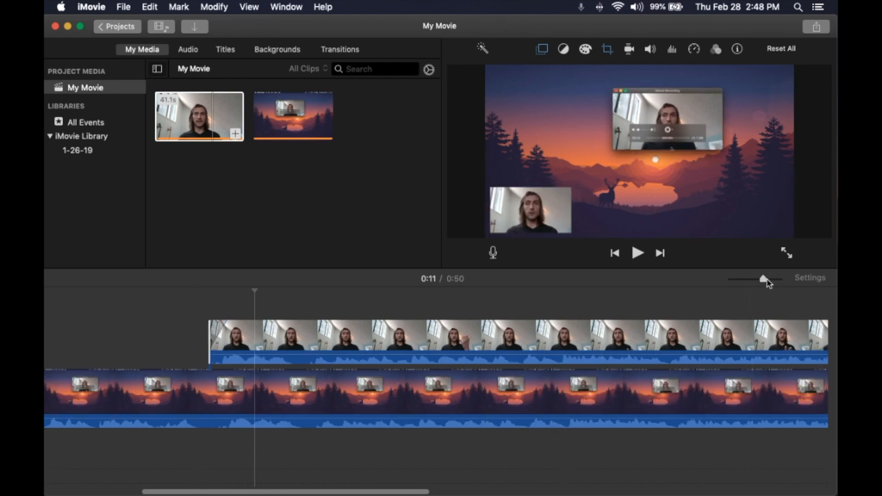
drag(765, 279, 780, 278)
scroll(278, 339, left, 3)
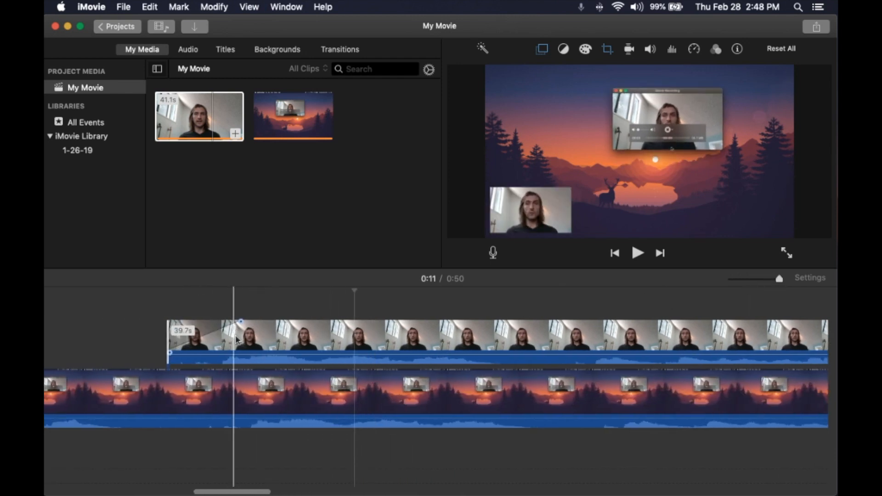
drag(289, 339, 322, 336)
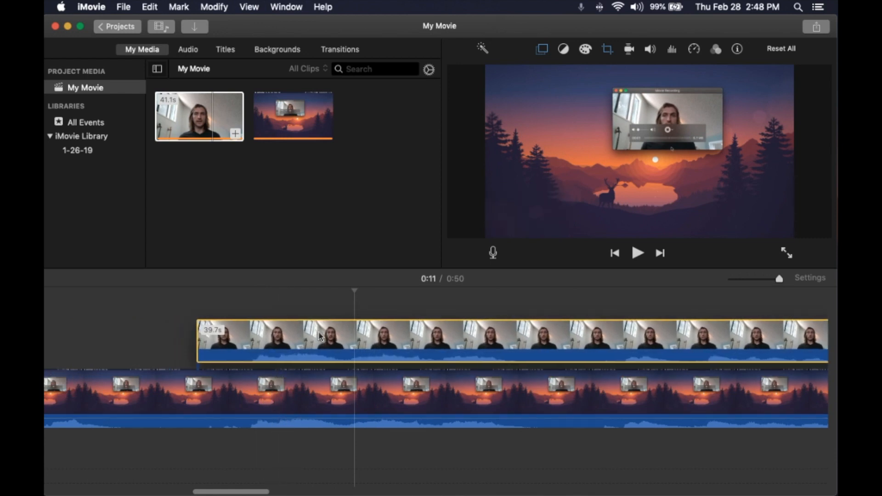
click(188, 339)
key(space)
click(433, 341)
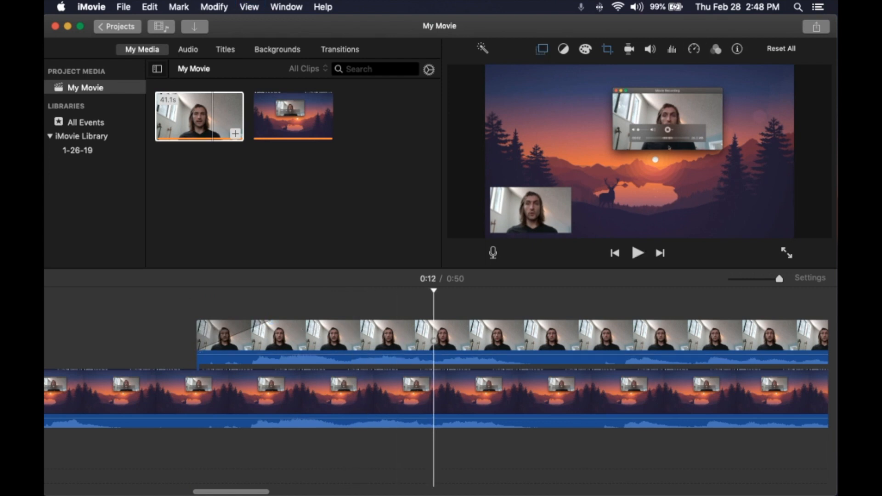
Try the webcam clip slightly earlier, compare the sync by playback, and return it to its previous position
click(302, 344)
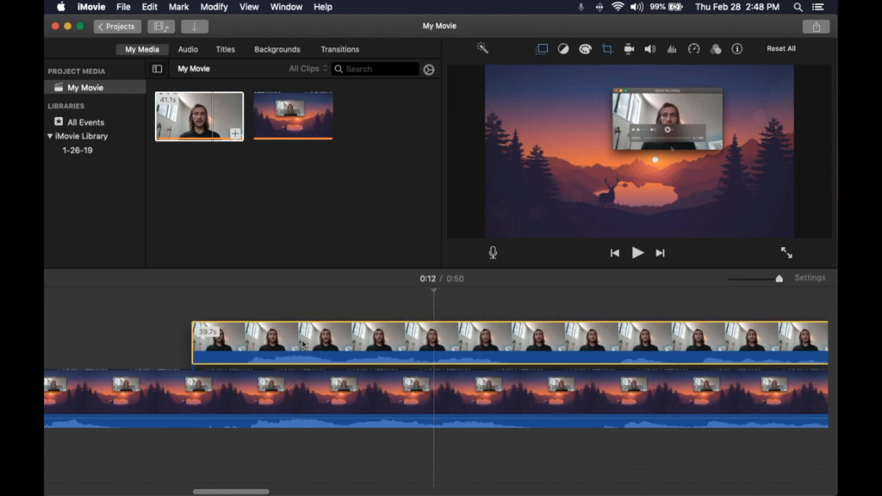
click(180, 330)
key(space)
click(293, 340)
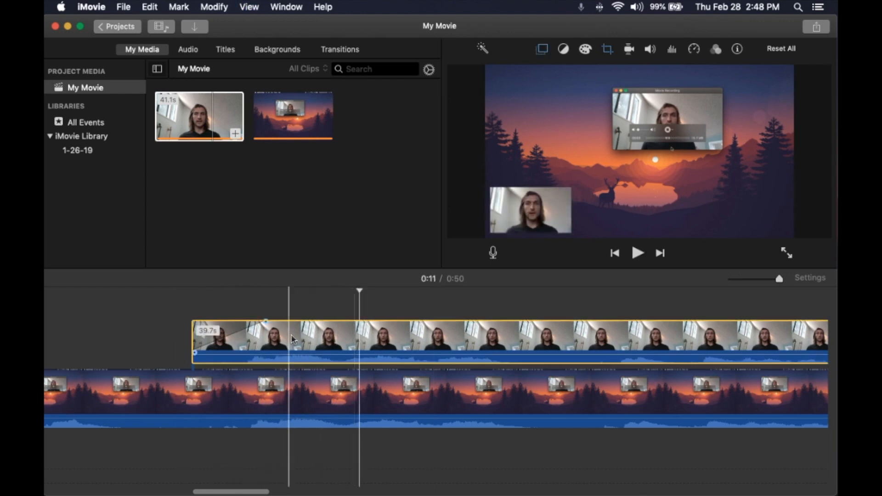
click(189, 322)
key(space)
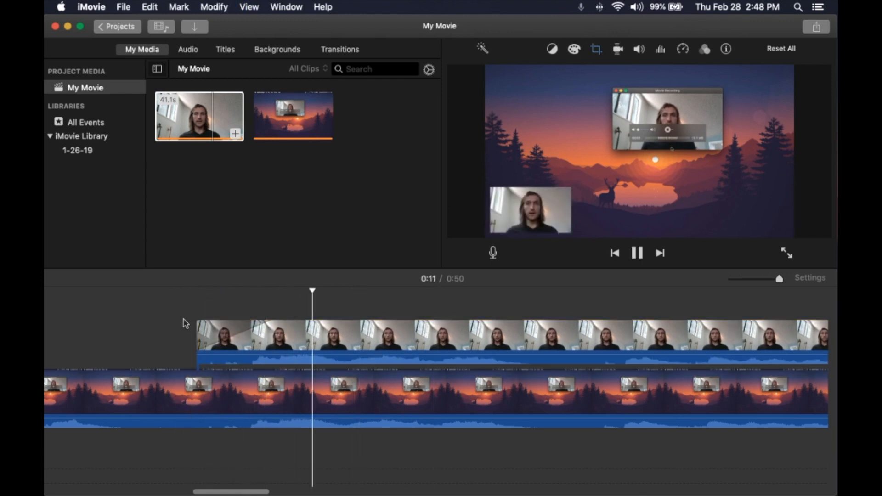
key(space)
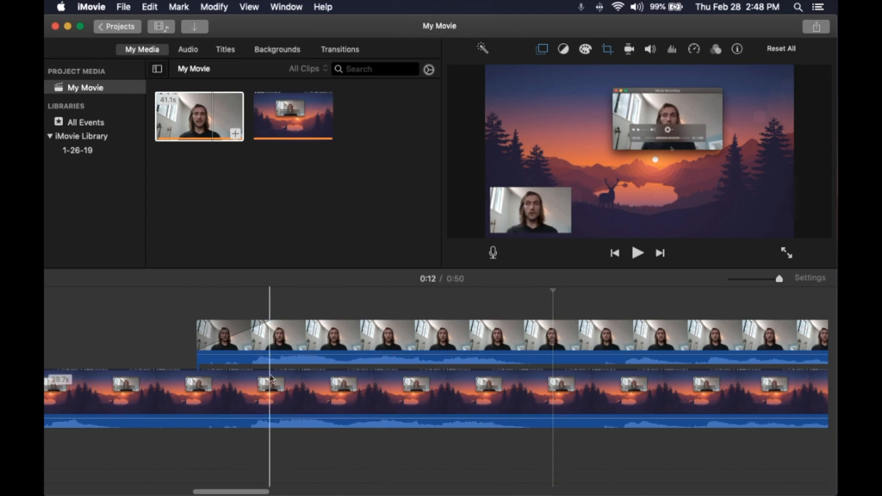
Split the screencast clip where the webcam clip begins and delete the 10.5 s section before the split
click(197, 384)
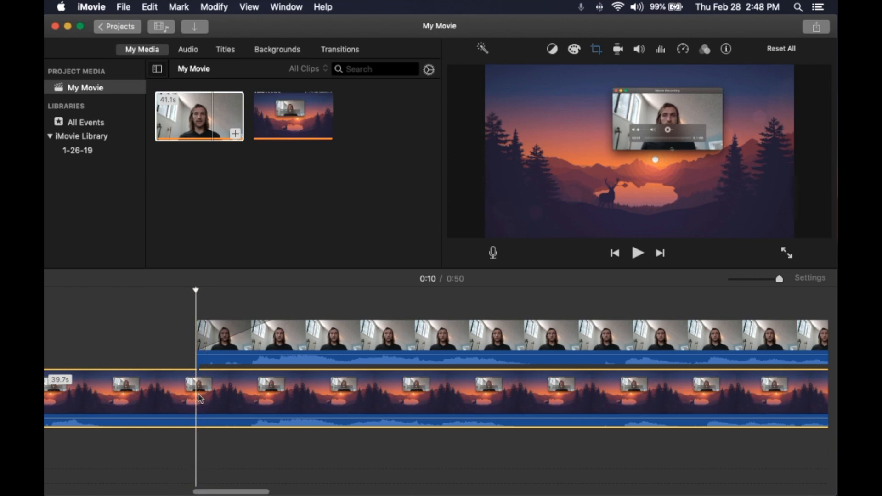
key(super+b)
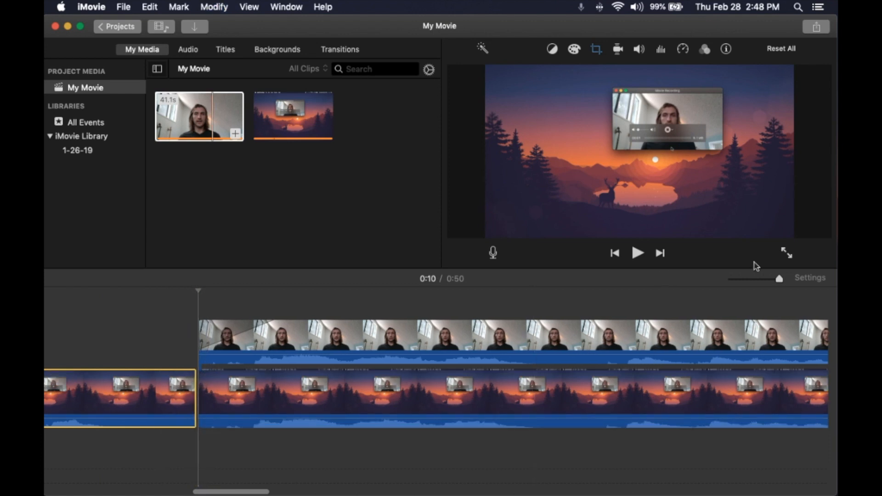
drag(779, 281, 748, 284)
scroll(469, 330, left, 3)
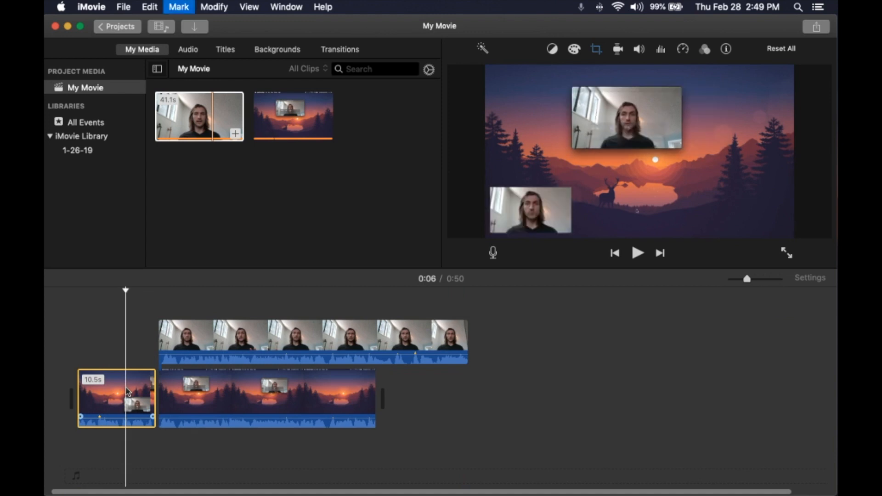
key(Delete)
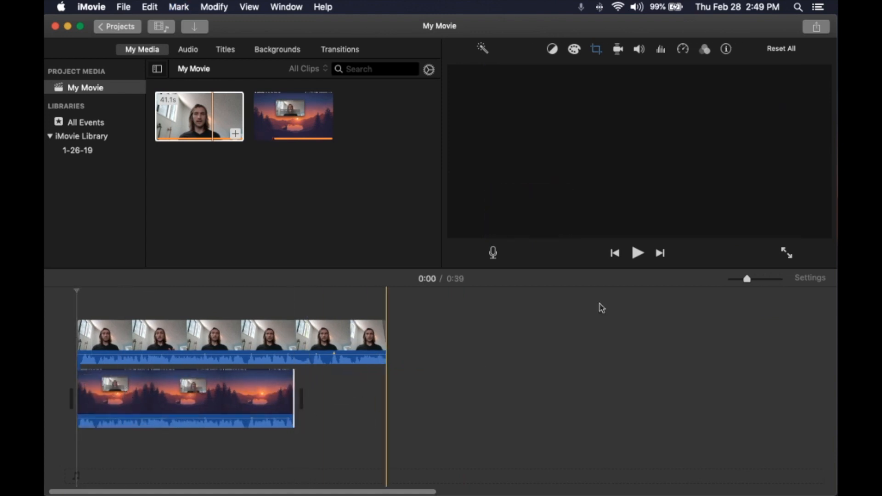
Split the webcam clip at the end of the screencast clip and delete the 10.6 s excess after the split
drag(747, 279, 763, 280)
scroll(686, 327, right, 10)
scroll(686, 327, right, 5)
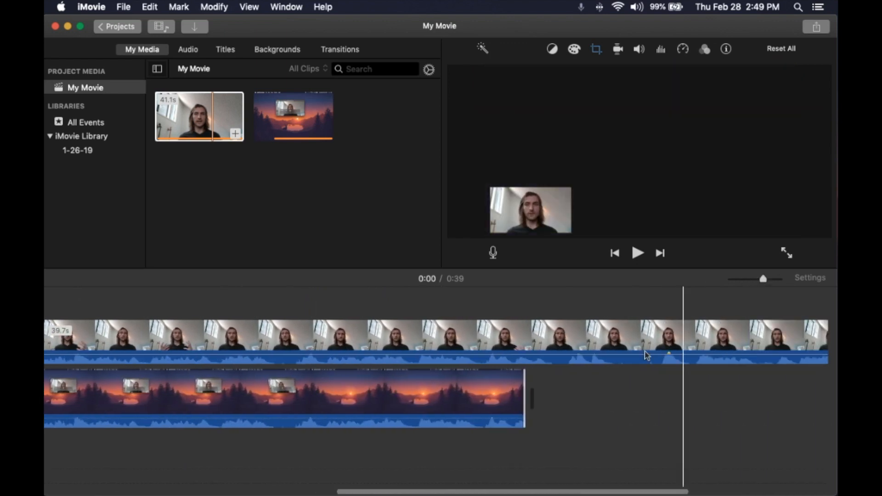
click(527, 352)
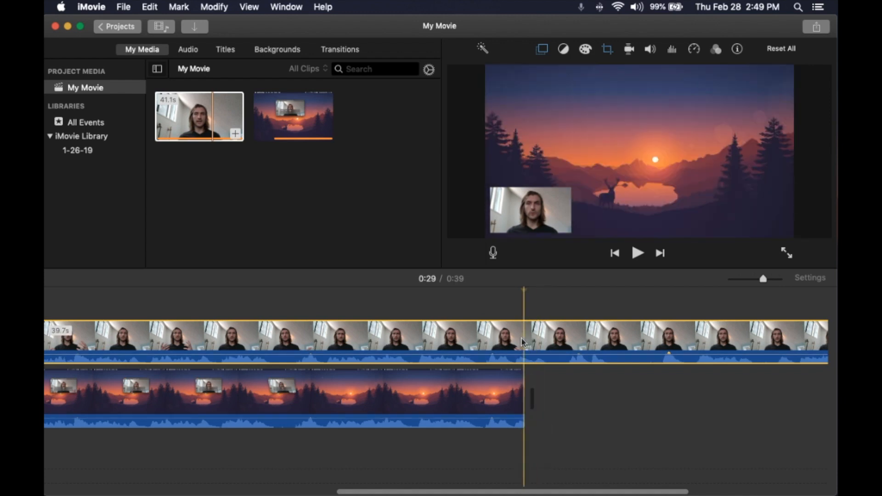
key(super+b)
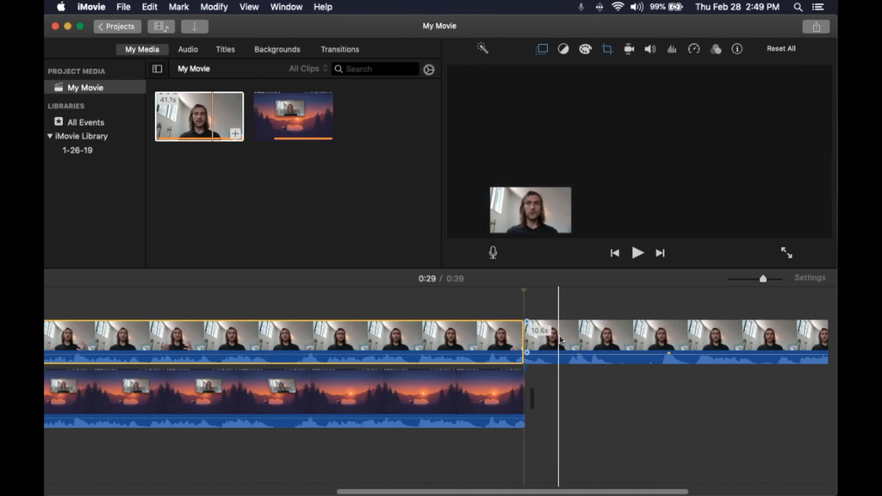
key(Delete)
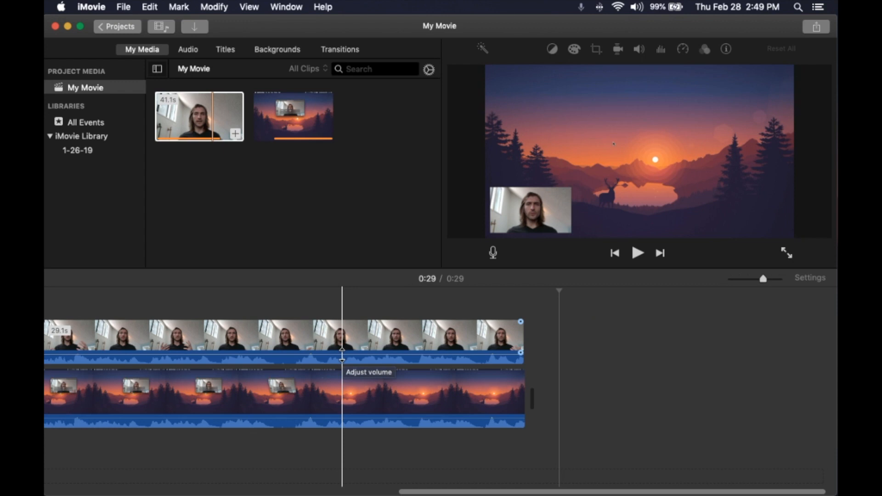
Lower the screencast clip's audio to silence, keeping only the webcam sound, and play the middle of the movie to check it
drag(328, 418, 329, 474)
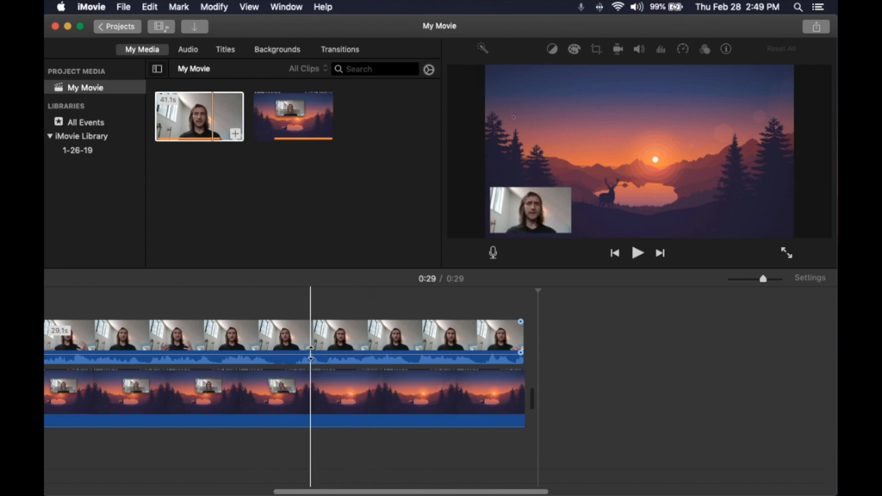
drag(762, 278, 646, 279)
drag(730, 281, 746, 279)
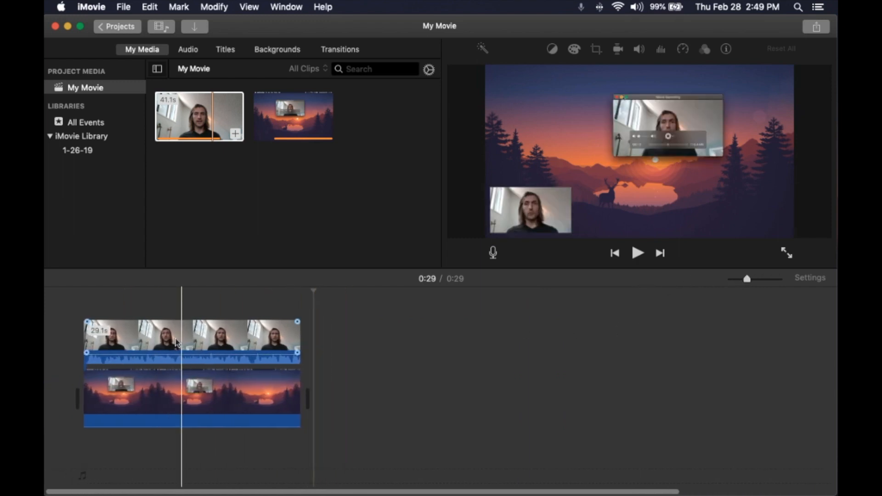
click(158, 302)
key(space)
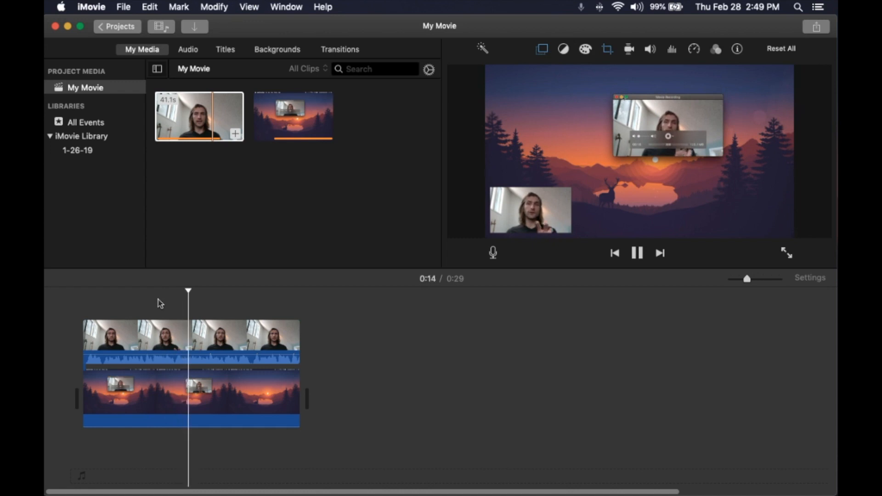
key(space)
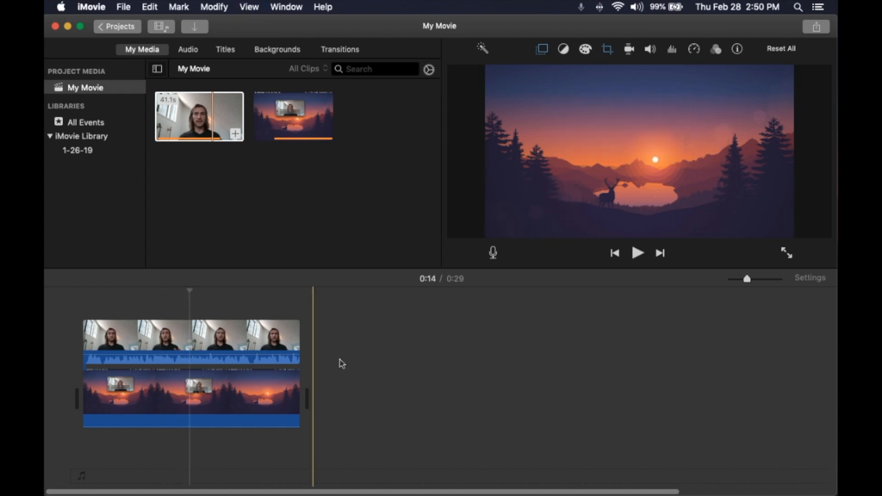
Look over the available sharing destinations for the finished movie, including export to a file, and return to the timeline
click(814, 28)
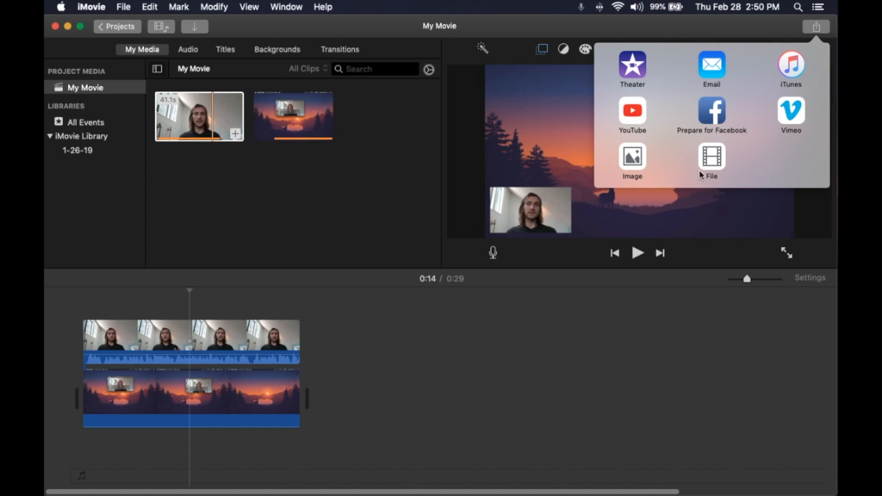
click(650, 384)
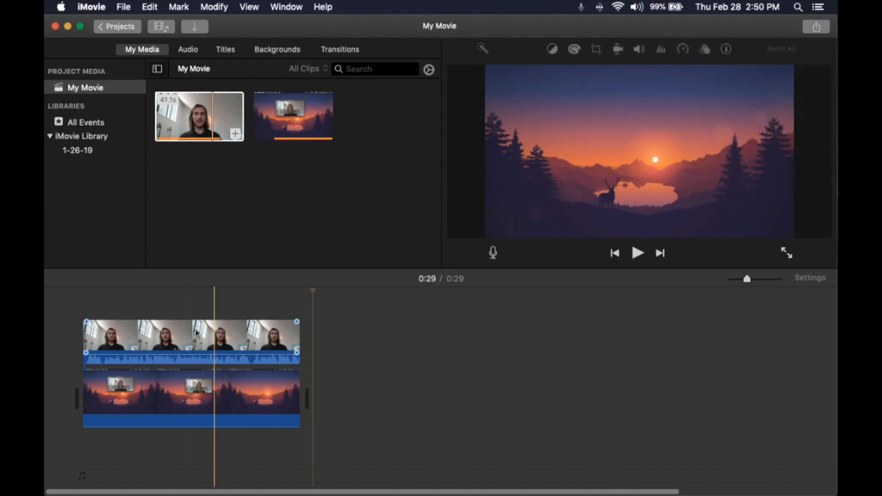
click(147, 336)
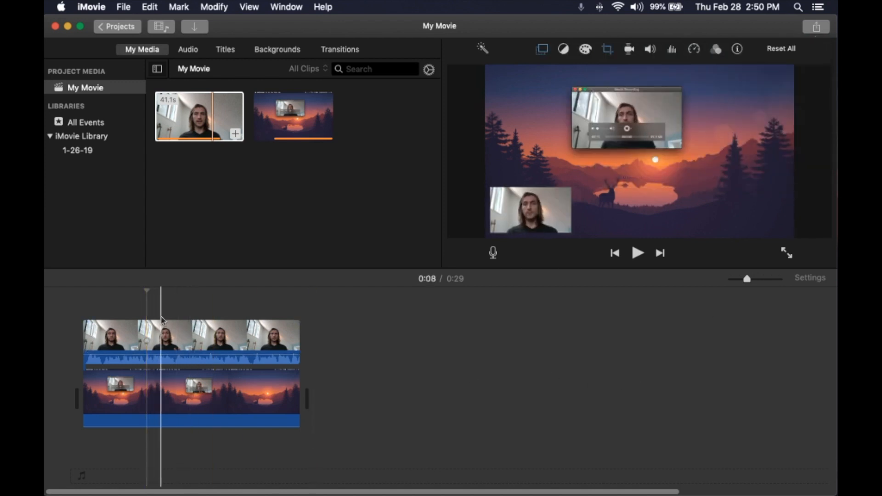
Select the webcam clip in the timeline and look over its colour, crop and volume adjustments
click(164, 331)
click(171, 334)
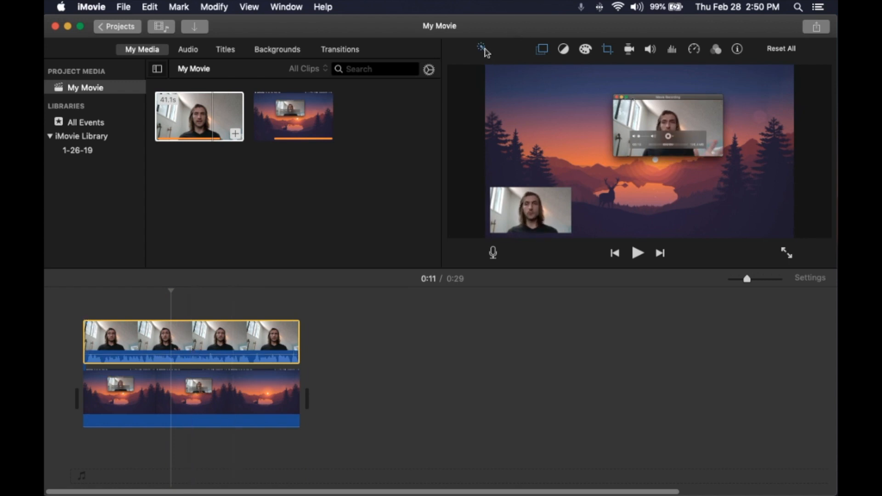
click(586, 49)
click(610, 52)
click(651, 54)
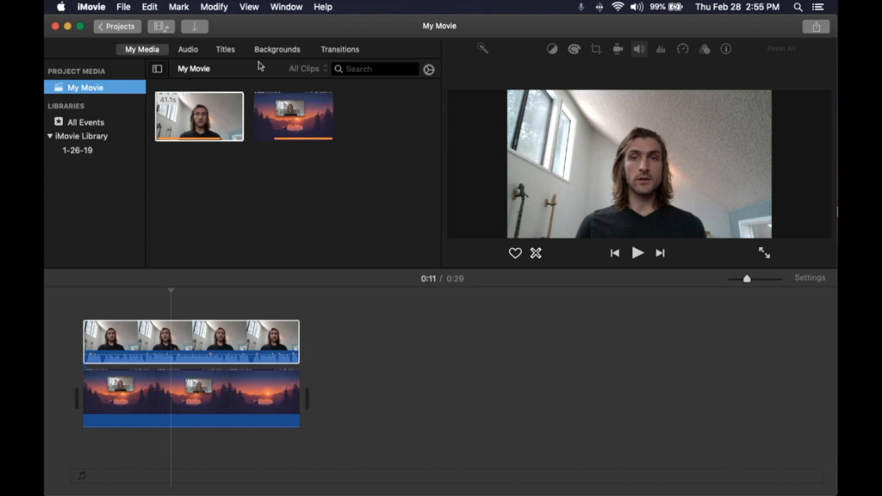
Browse the title styles and add a Gravity title above the webcam clip near the start of the movie
click(224, 50)
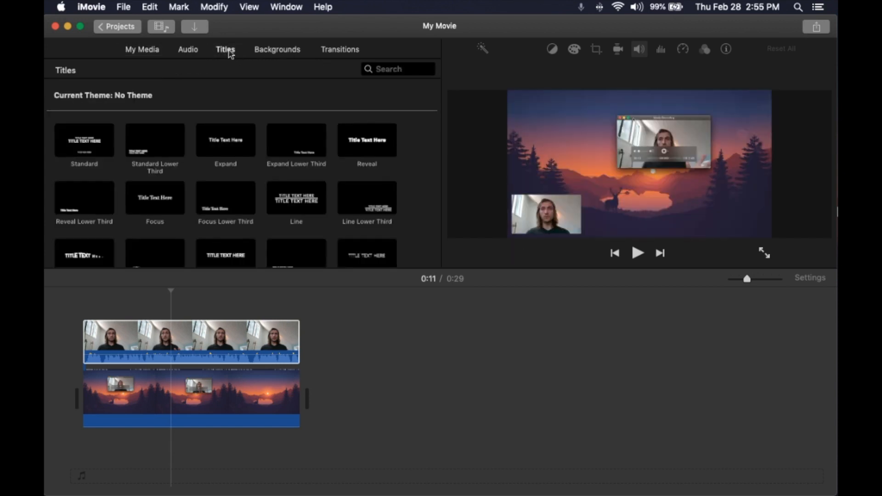
scroll(245, 165, down, 2)
scroll(245, 166, down, 3)
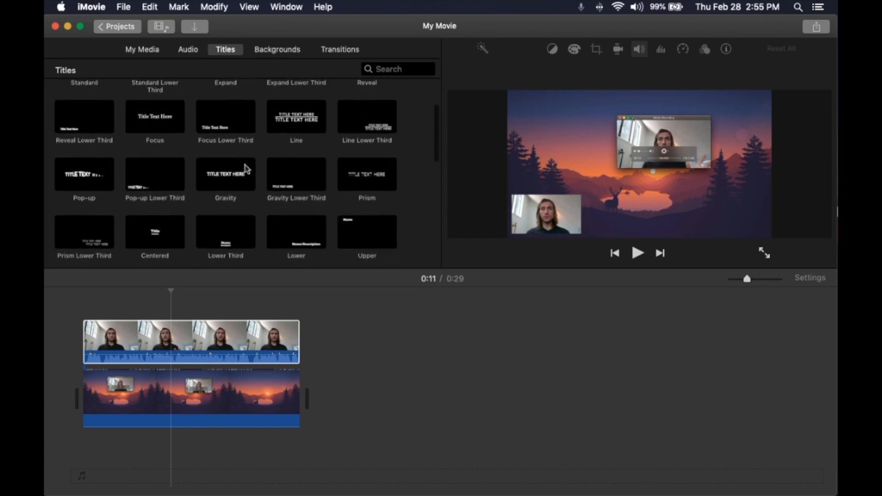
scroll(239, 168, up, 3)
click(233, 216)
drag(232, 216, 109, 312)
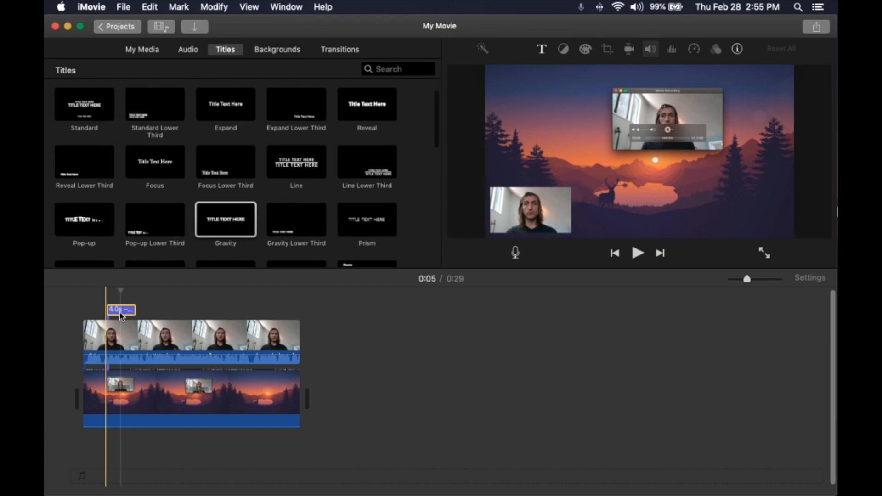
Set the title text to "TUTORIAL VIDEO!" and play the opening seconds to preview its animation
text(TUT)
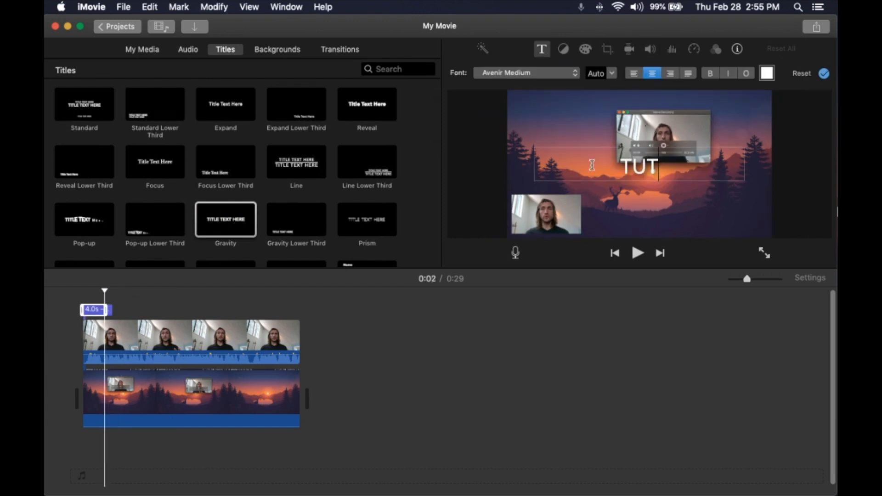
text(ORIAL VIDEO!)
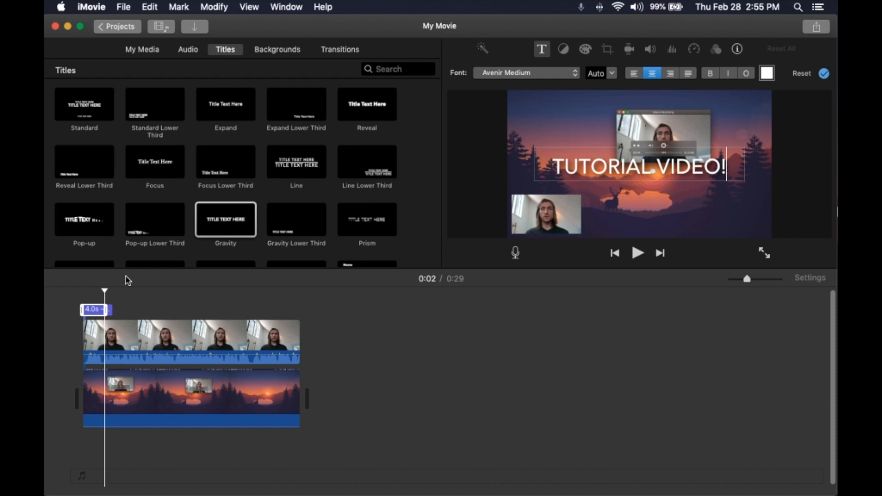
click(80, 298)
key(space)
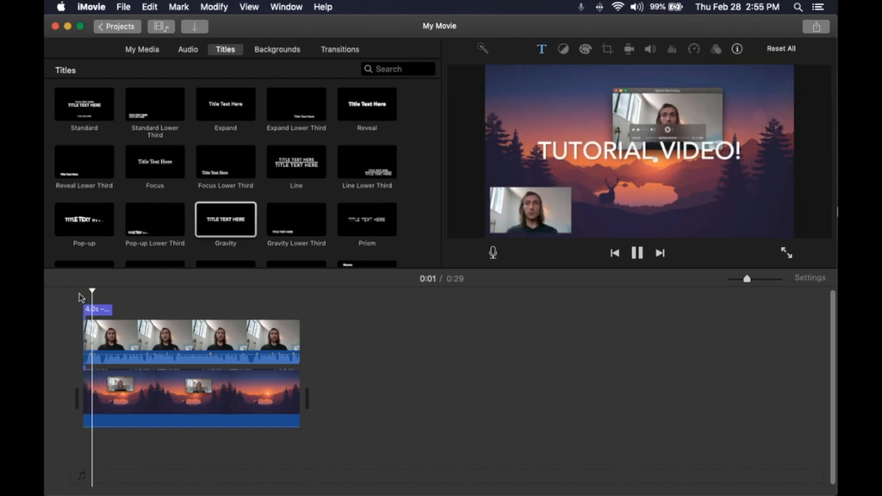
key(space)
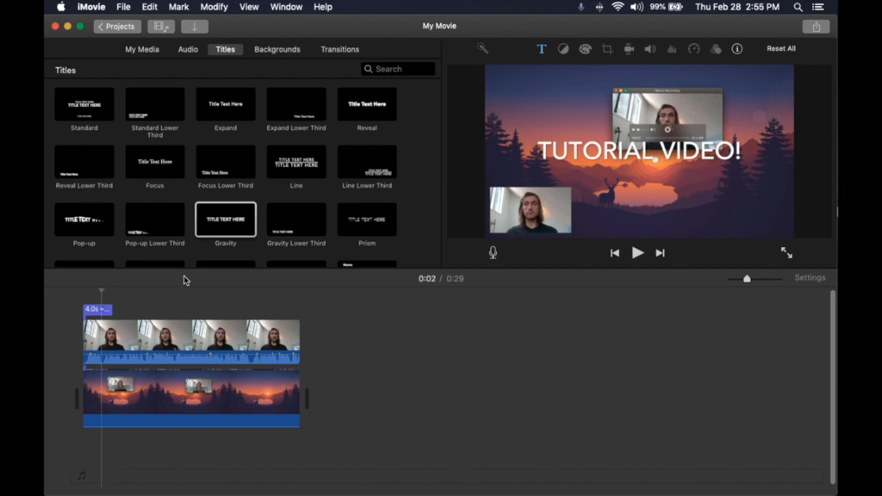
Open the title's text settings and look over the available fonts without changing the current one
click(541, 49)
click(532, 75)
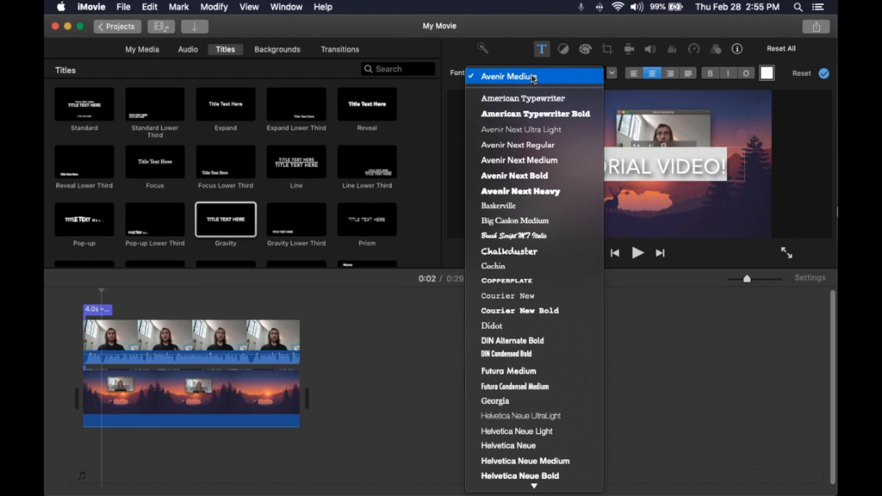
click(685, 86)
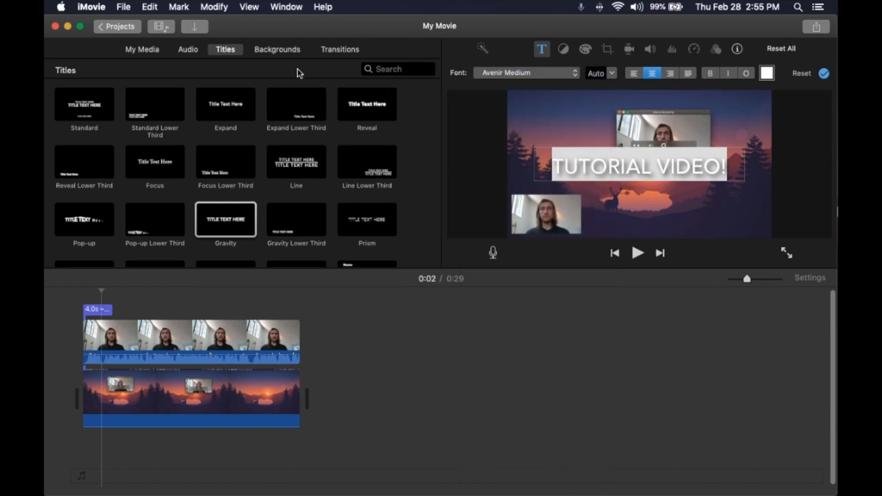
Look over the available transitions, from Cross Dissolve through to Puzzle Right
click(326, 54)
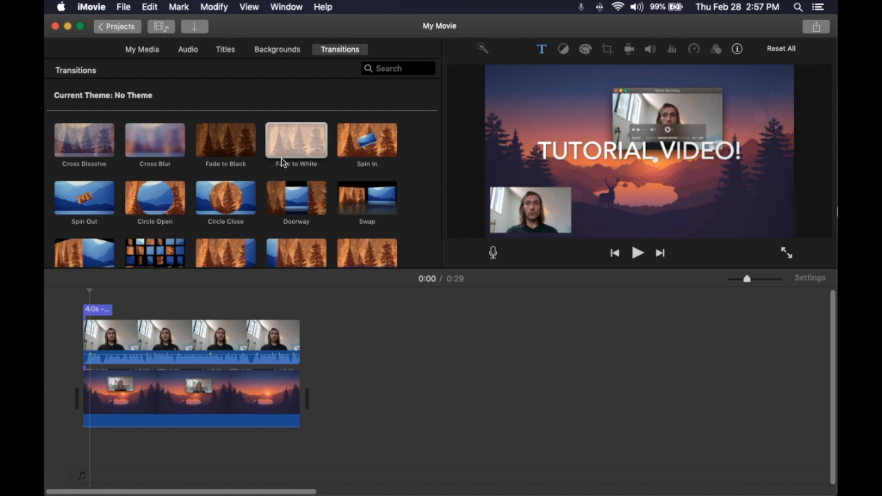
scroll(282, 161, down, 2)
scroll(282, 161, down, 3)
scroll(282, 164, up, 2)
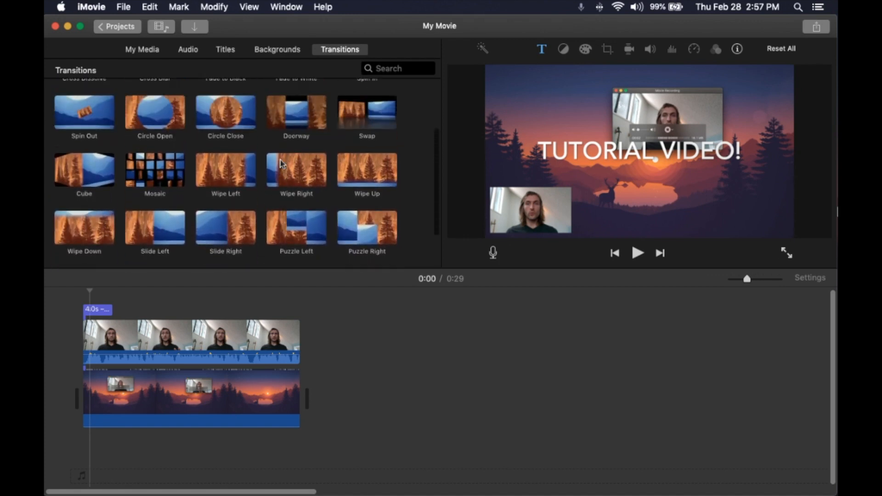
scroll(282, 164, up, 3)
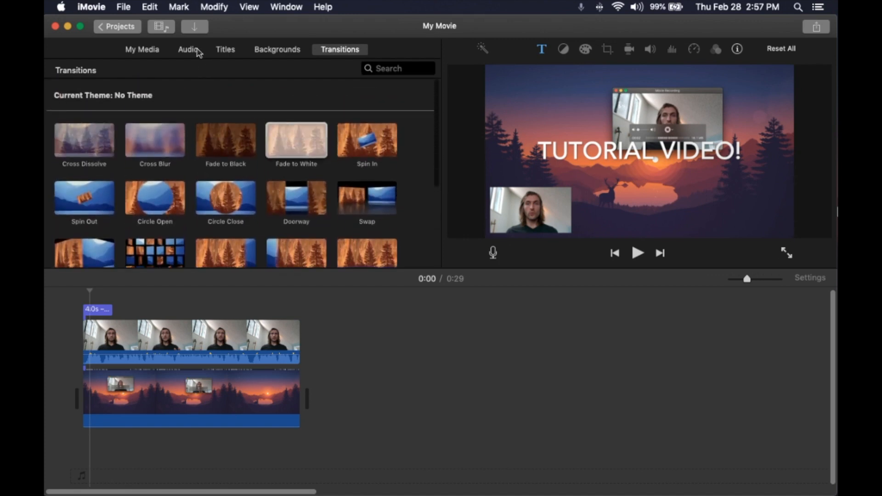
Look over the built-in sound effect categories and preview the Playful track from Theme Music
click(198, 53)
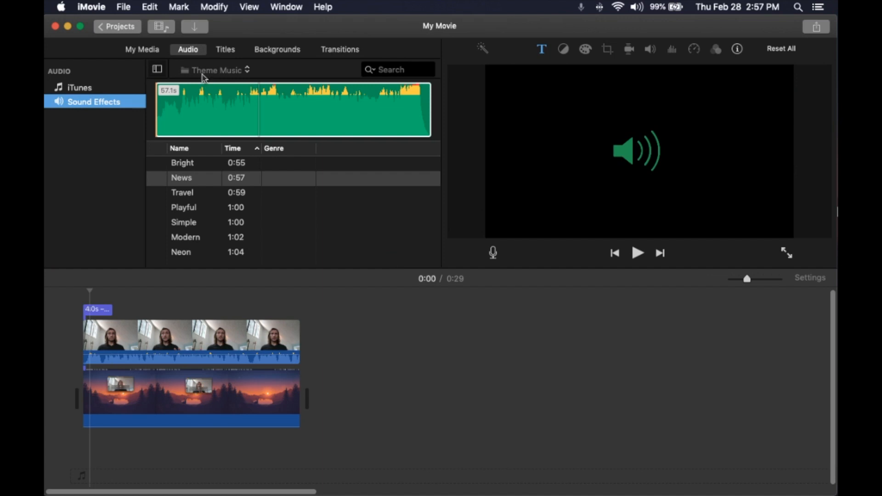
click(217, 72)
scroll(220, 74, up, 5)
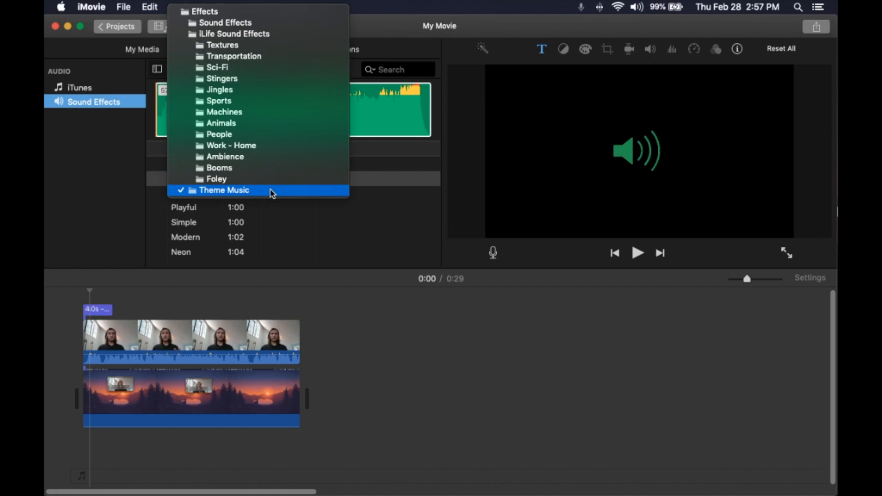
click(233, 268)
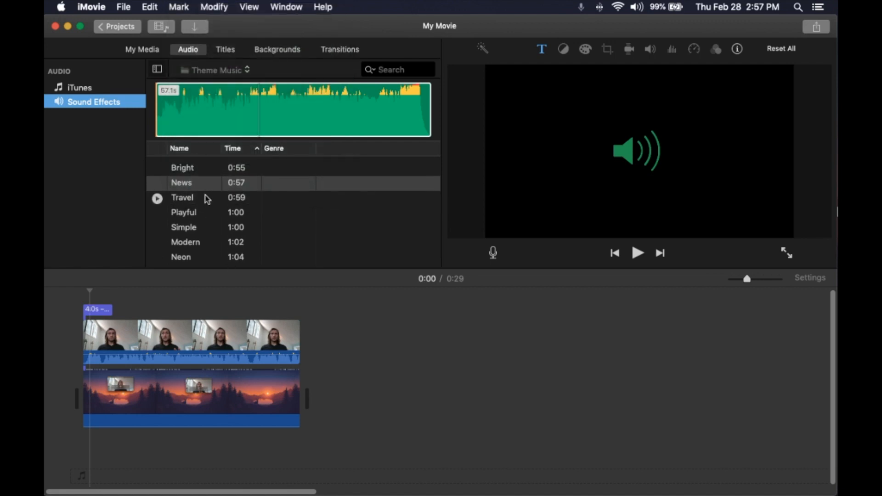
click(157, 209)
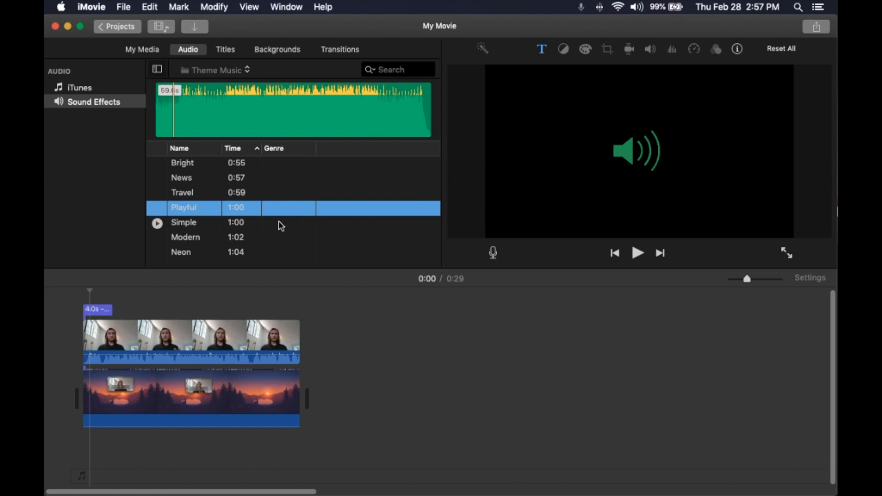
Switch to Firefox and read through the Music For Makers home page about royalty-free music
click(457, 447)
mouse_move(518, 495)
click(507, 479)
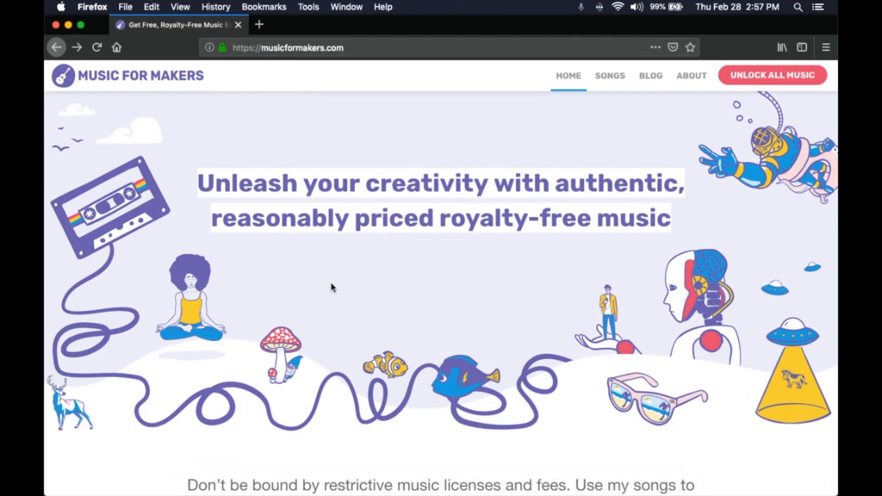
scroll(328, 283, down, 10)
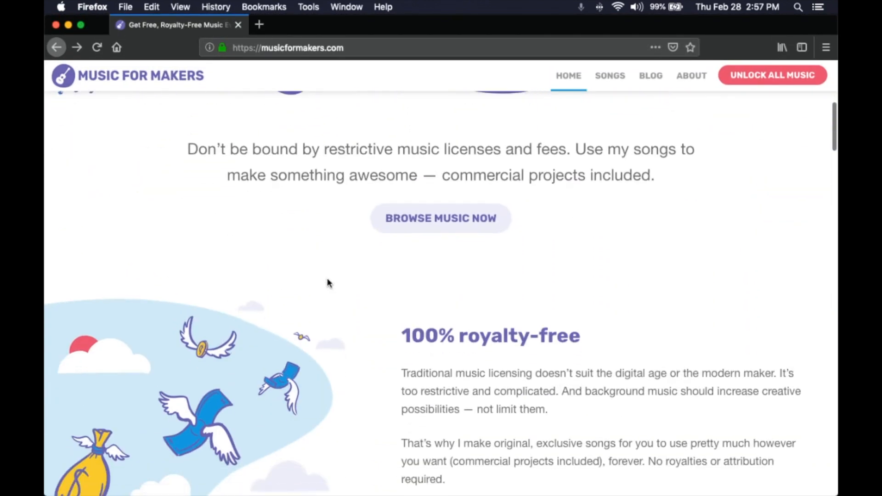
scroll(329, 283, down, 4)
Browse the Music For Makers songs catalogue, including Reawakening, Runaround and False Spring, and return to iMovie
click(623, 81)
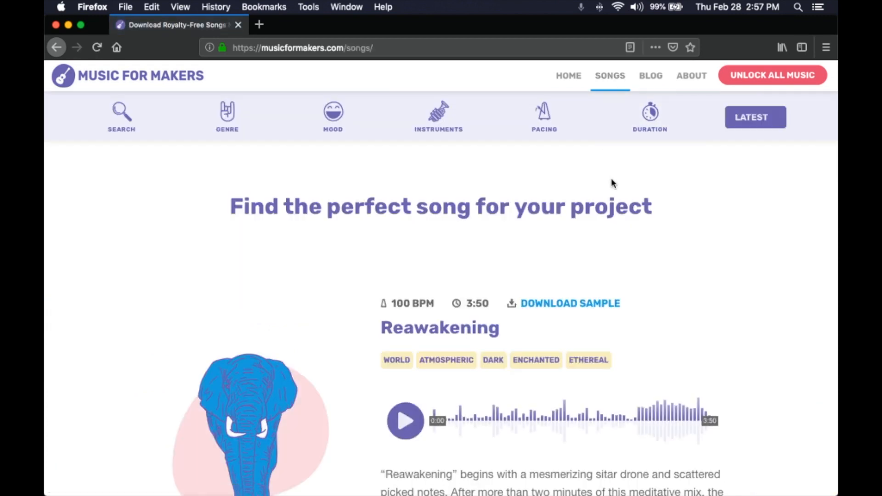
scroll(614, 184, down, 4)
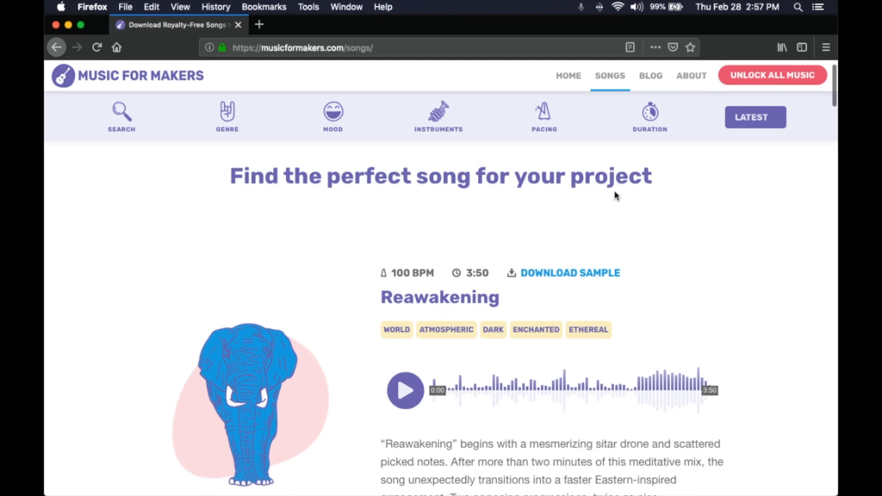
scroll(615, 195, up, 1)
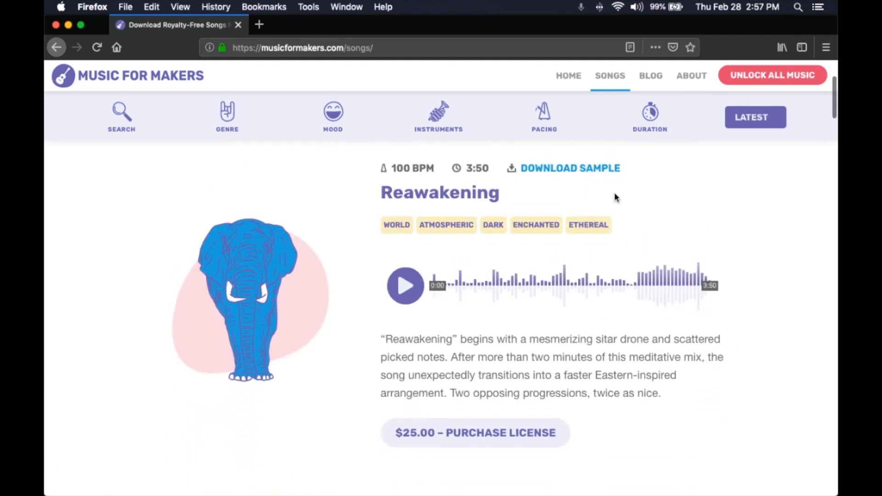
scroll(614, 195, down, 4)
scroll(510, 305, down, 5)
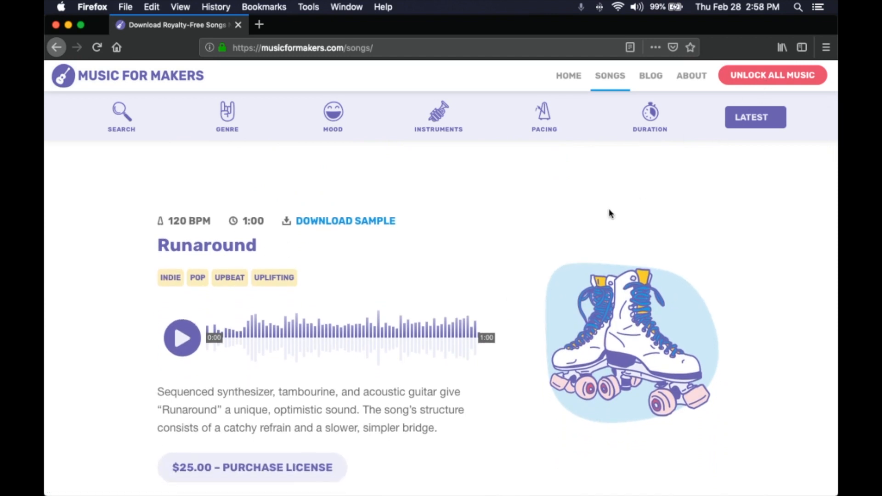
scroll(610, 212, down, 3)
scroll(608, 215, down, 1)
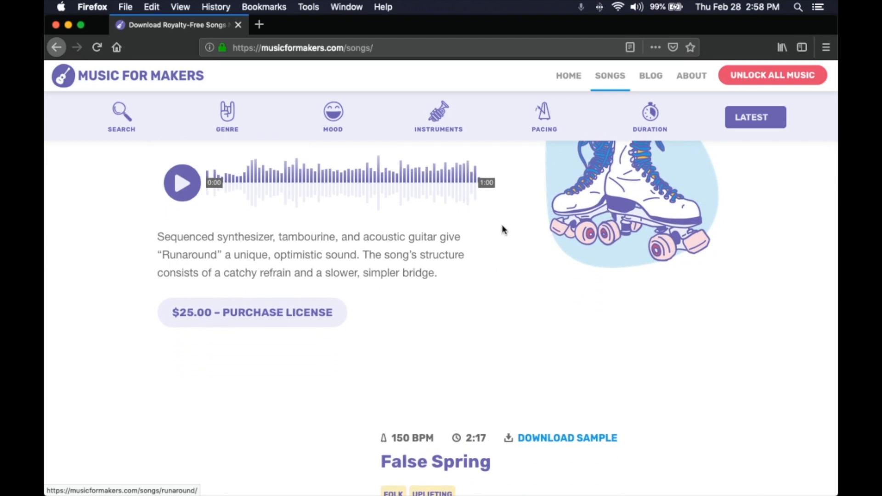
scroll(506, 231, down, 8)
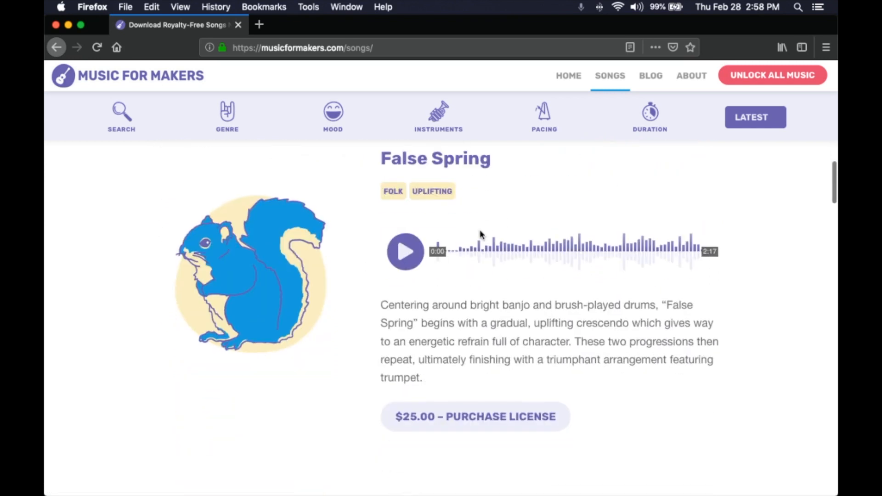
scroll(481, 234, down, 1)
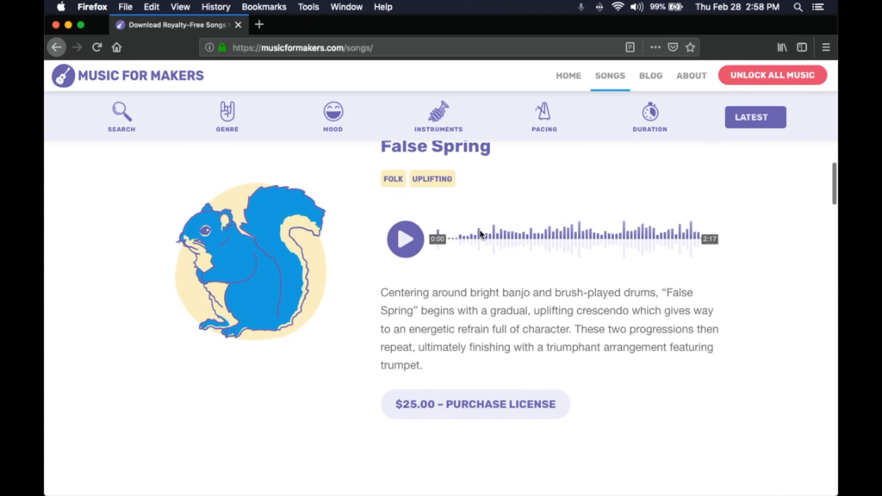
scroll(481, 235, down, 1)
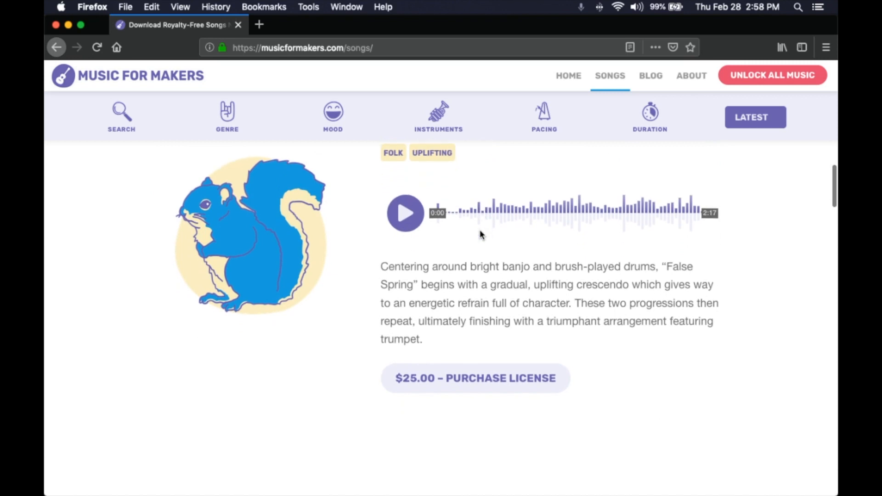
click(68, 25)
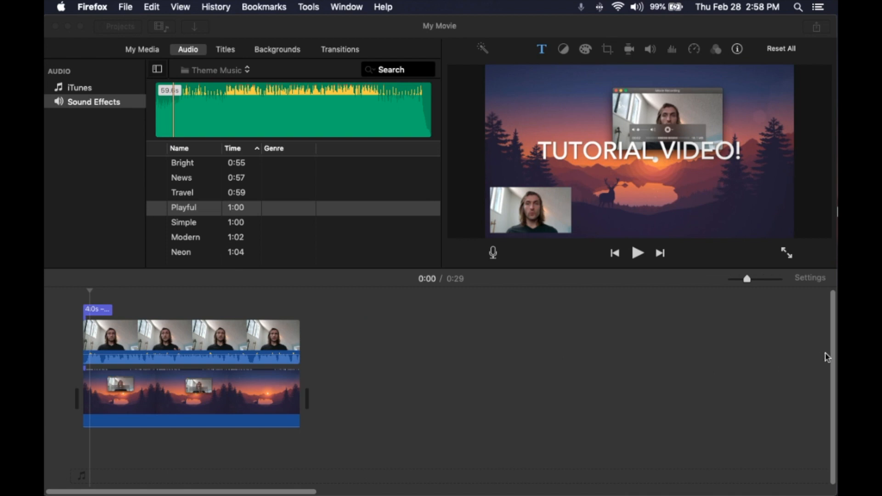
Import runaround_music_for_makers.wav from the desktop into the My Movie media, moving the iMovie window aside and back
click(190, 214)
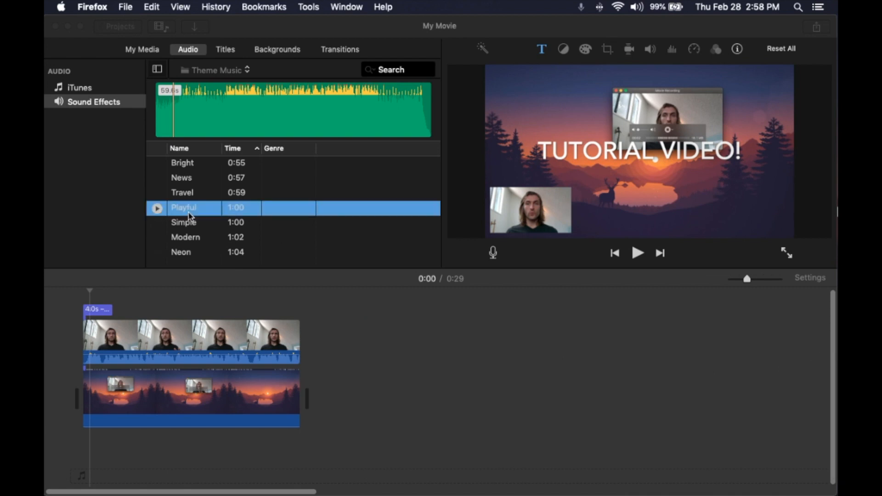
drag(84, 448, 212, 212)
drag(758, 27, 666, 23)
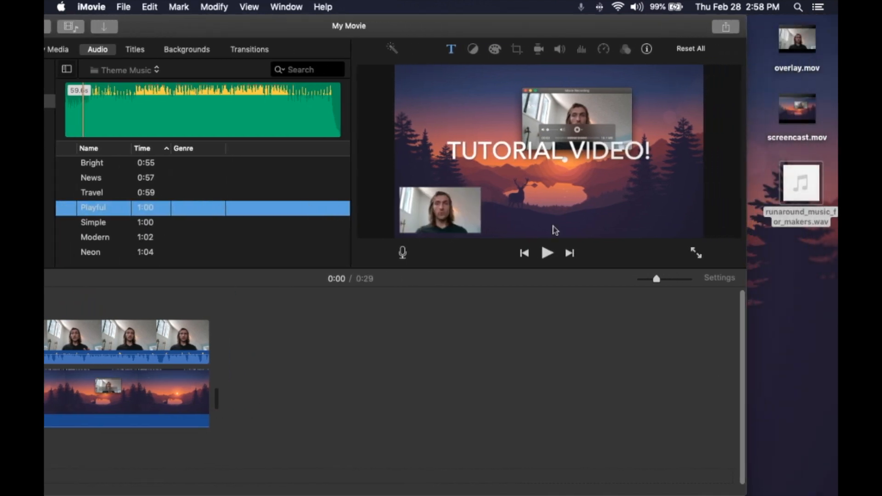
click(58, 49)
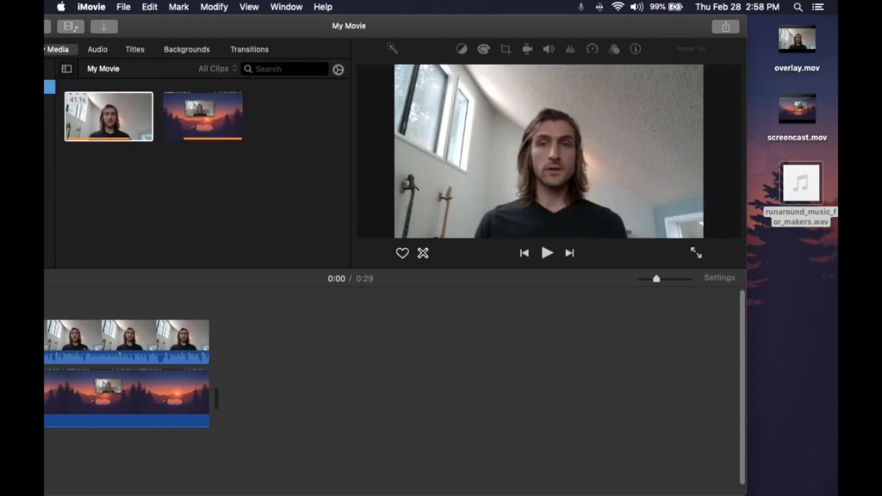
drag(807, 183, 268, 142)
drag(299, 28, 378, 20)
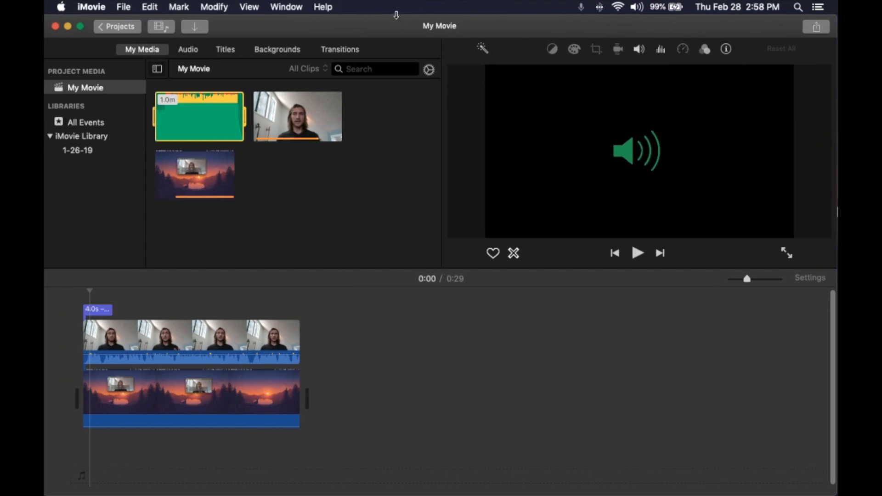
Add the runaround_music_for_makers track beneath the screencast clip, starting at the beginning of the movie
drag(191, 123, 77, 452)
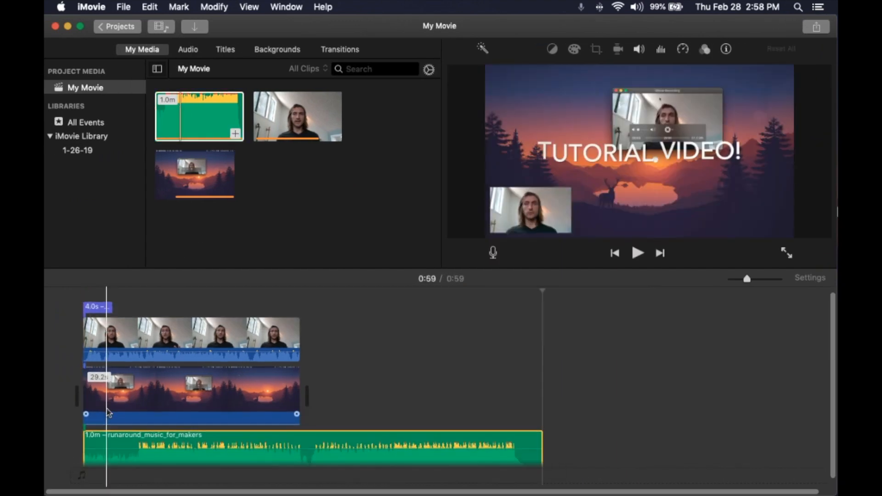
scroll(107, 411, down, 1)
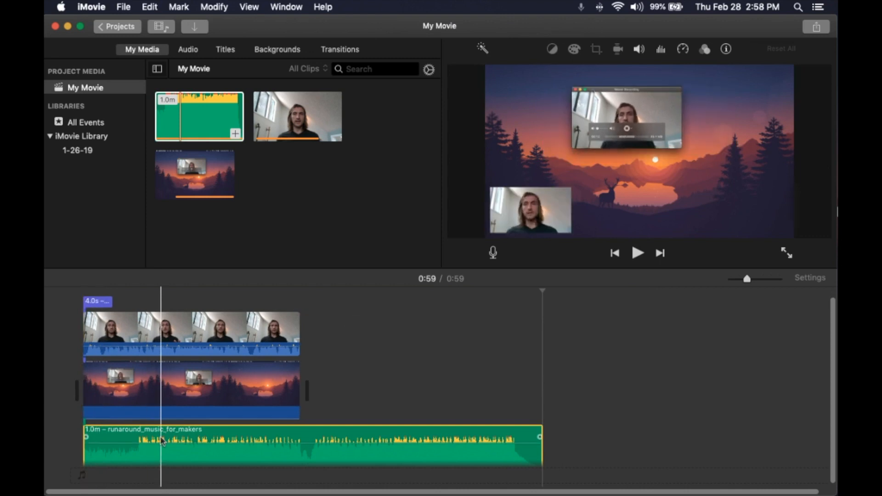
Lower the runaround_music_for_makers track's volume to about 22% and play the movie from the beginning to check the audio balance
drag(158, 436, 158, 449)
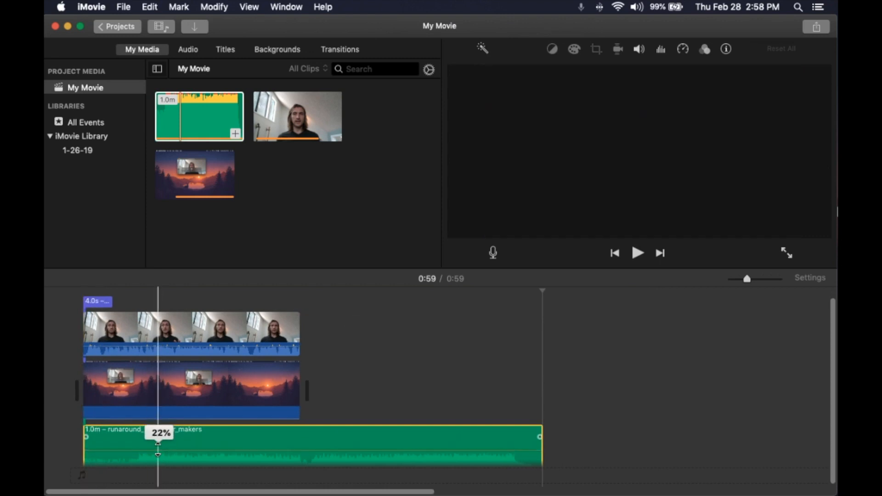
click(80, 289)
click(80, 289)
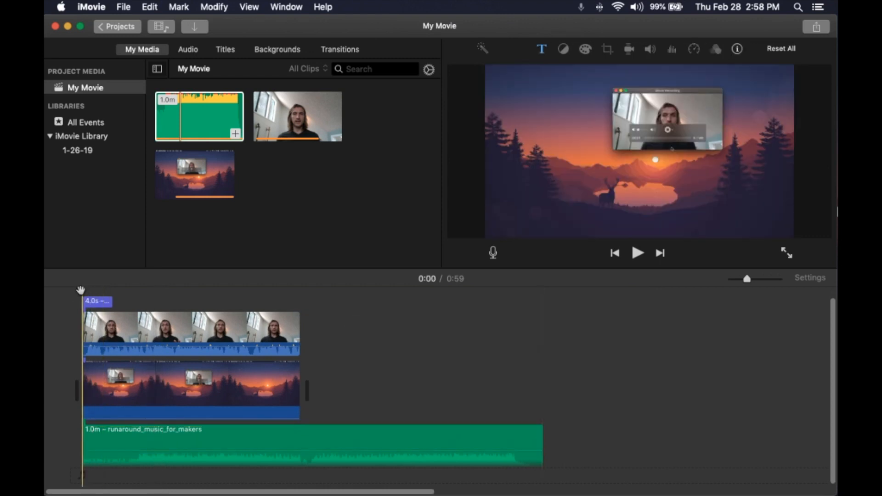
key(space)
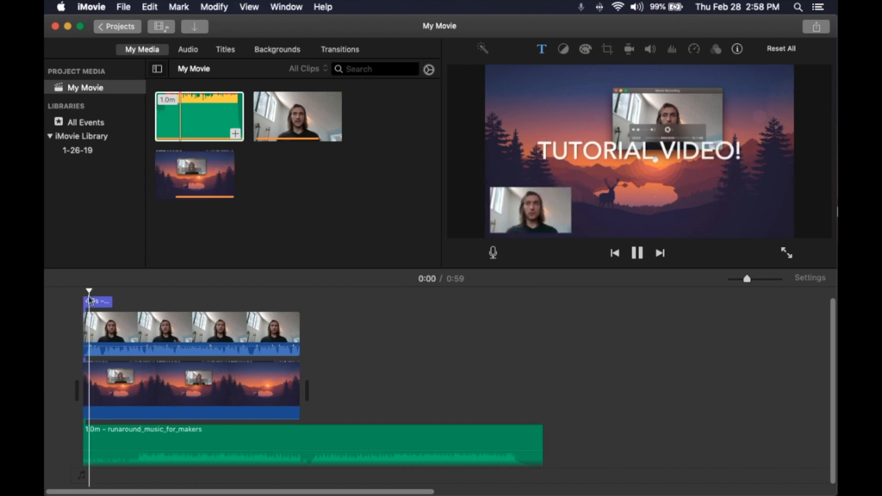
mouse_move(170, 448)
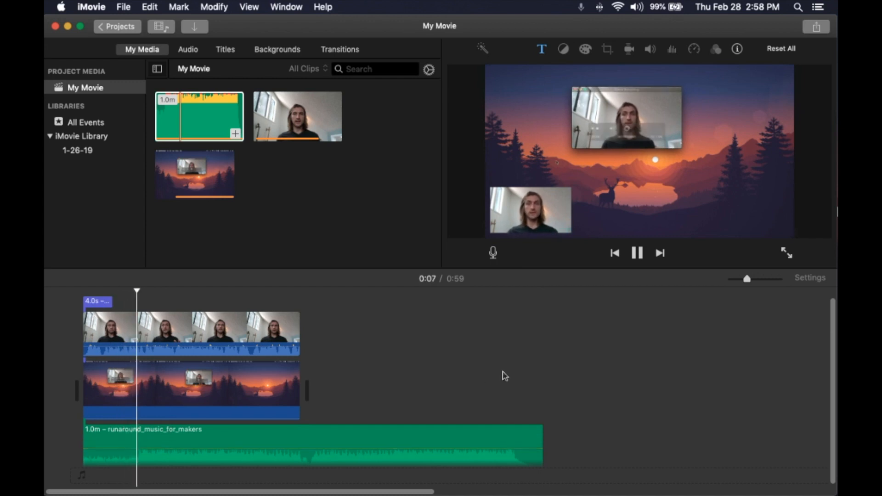
key(space)
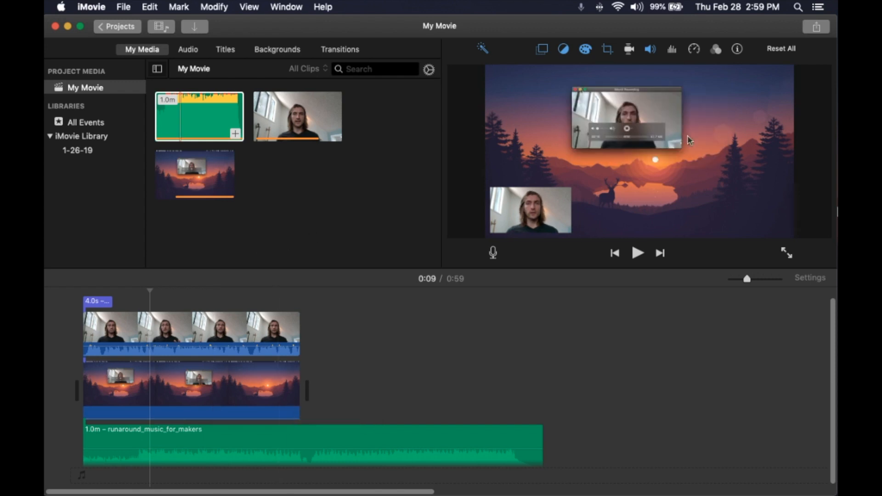
Trim the runaround_music_for_makers track to 29.2 s, matching the end of the video clips, and fade it out at its end
click(824, 29)
click(823, 29)
drag(539, 435, 269, 436)
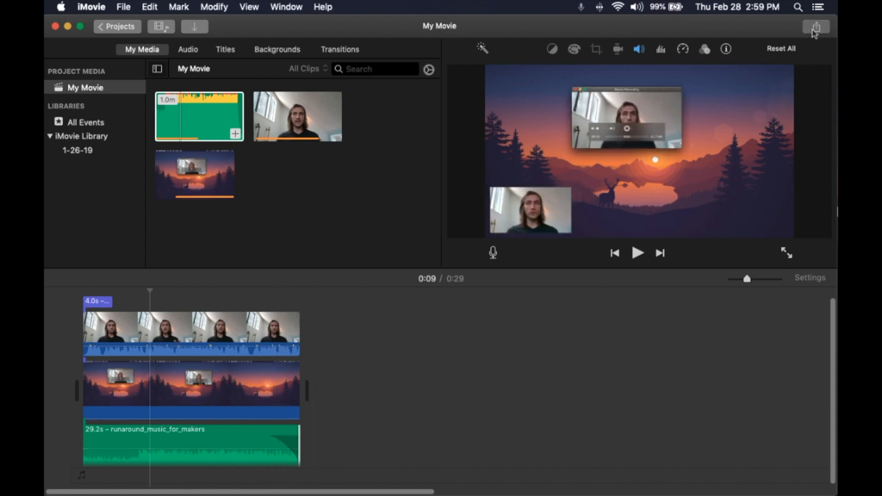
Review the file export settings for My Movie, including the available quality options, and cancel without exporting
click(816, 29)
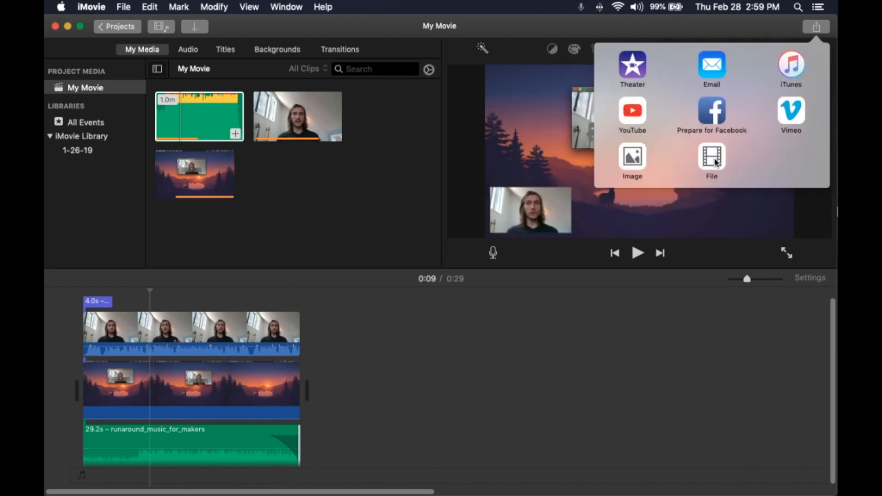
click(713, 158)
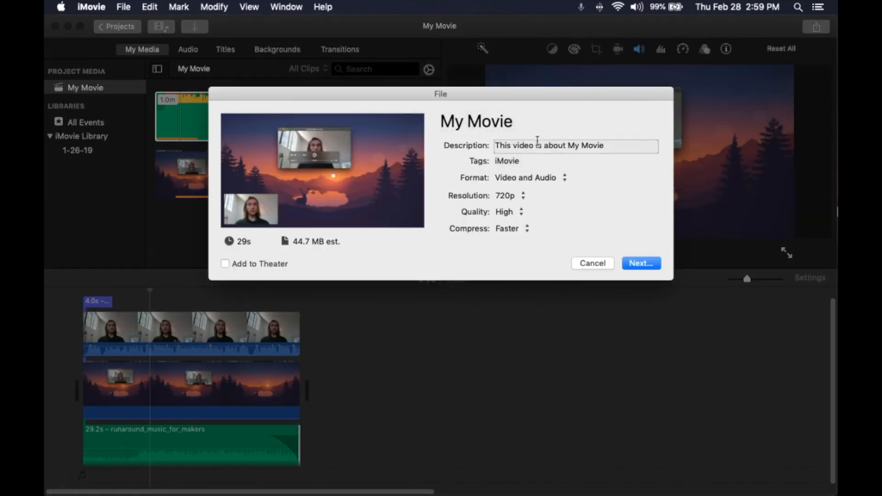
click(512, 212)
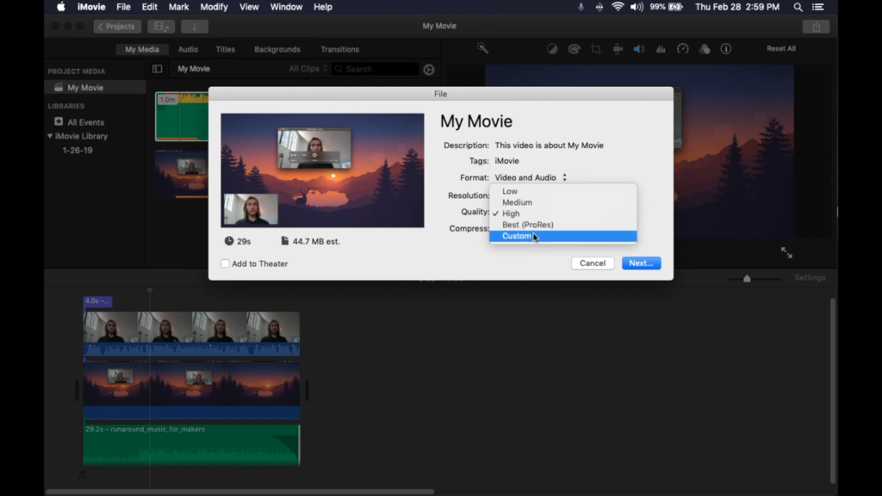
key(Escape)
click(595, 267)
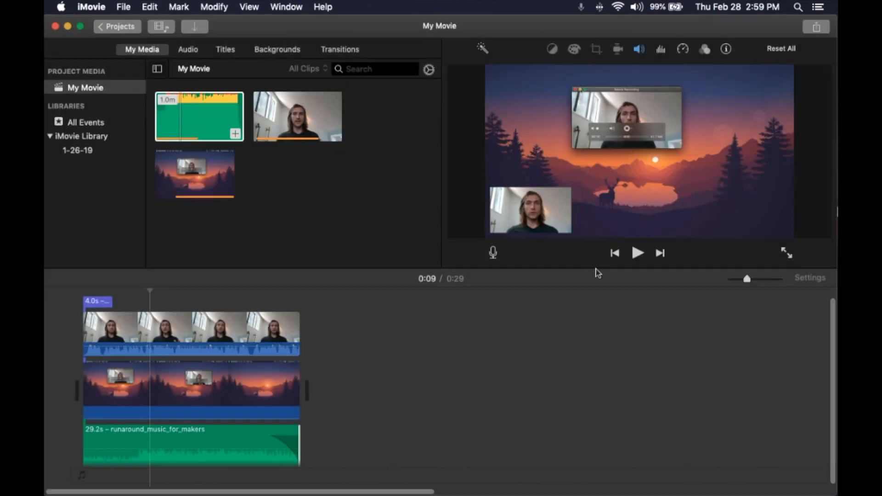